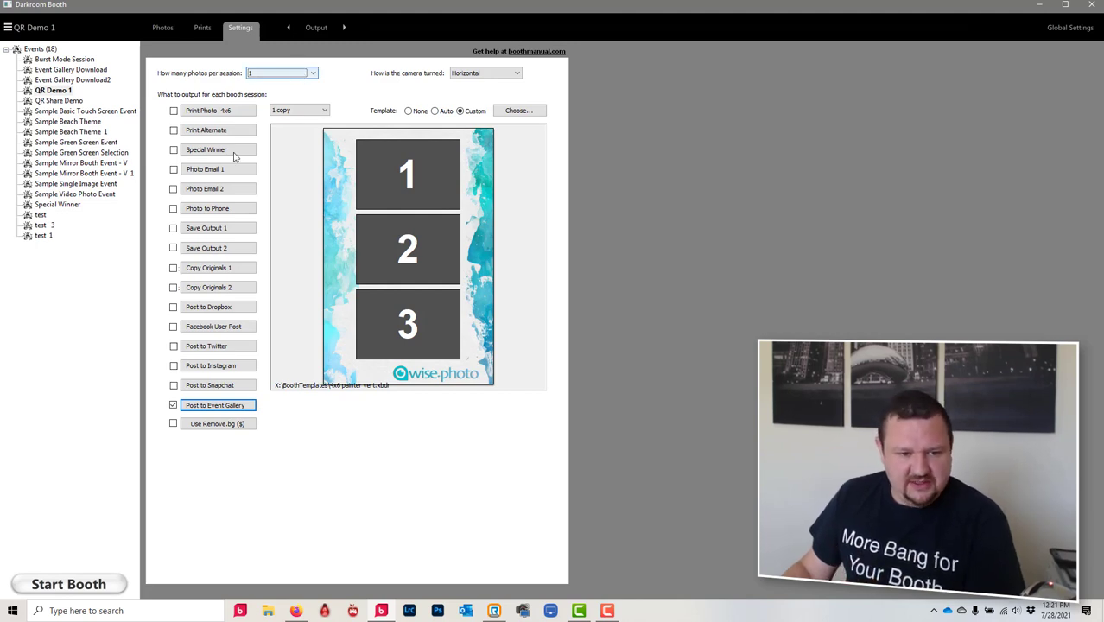
# - Add the date 7/28/2021 to Event Gallery post naming, keep Full Size, and confirm
pyautogui.click(229, 406)
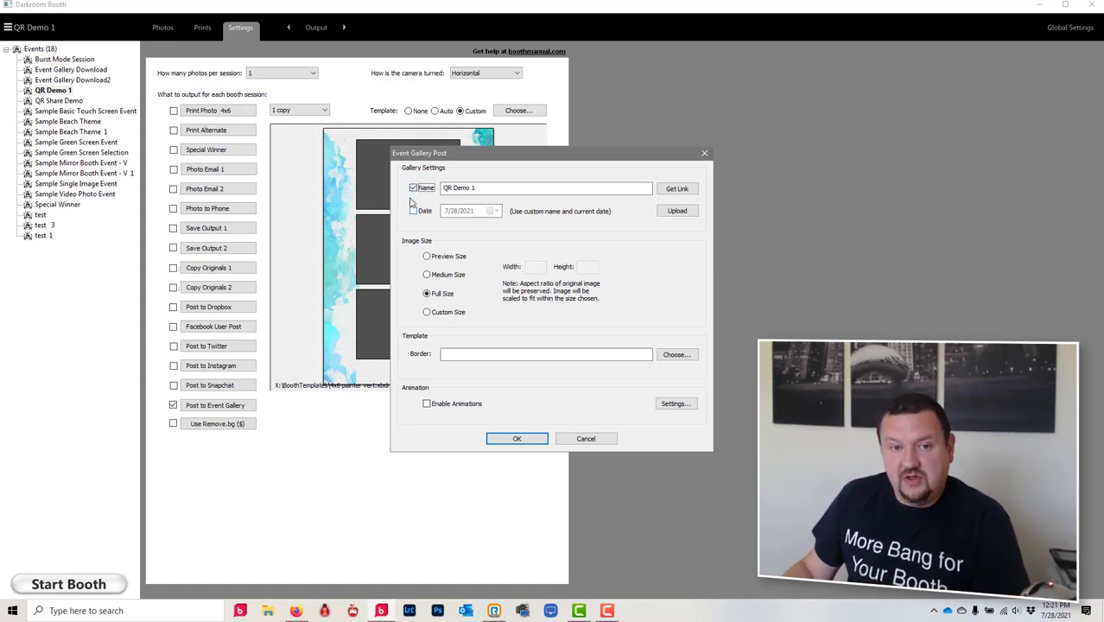
pyautogui.click(414, 212)
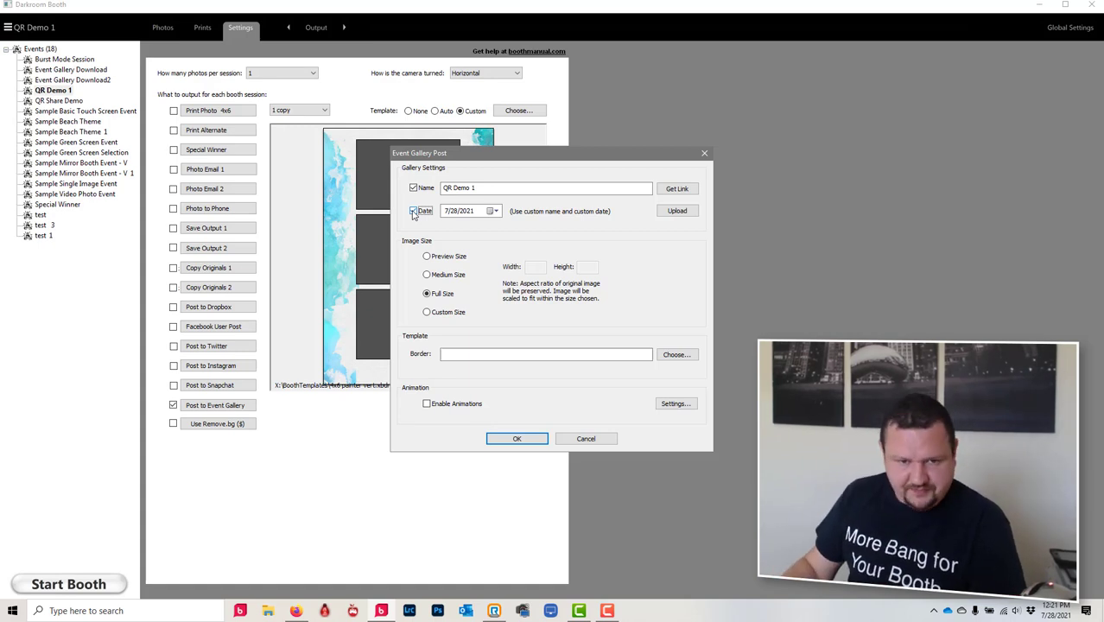
pyautogui.click(414, 213)
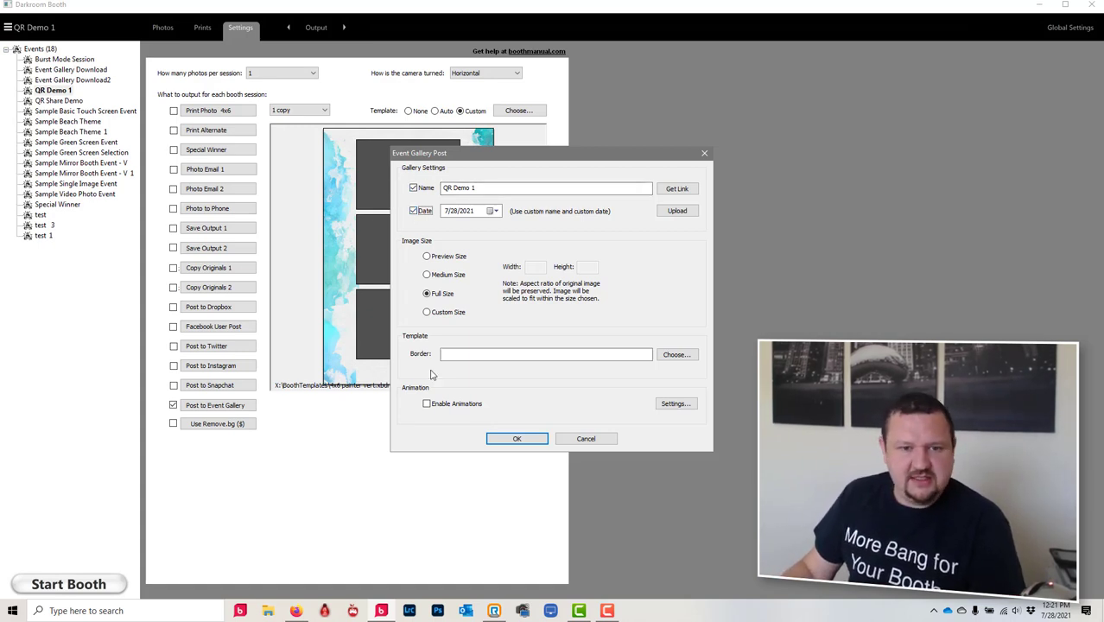
pyautogui.click(517, 441)
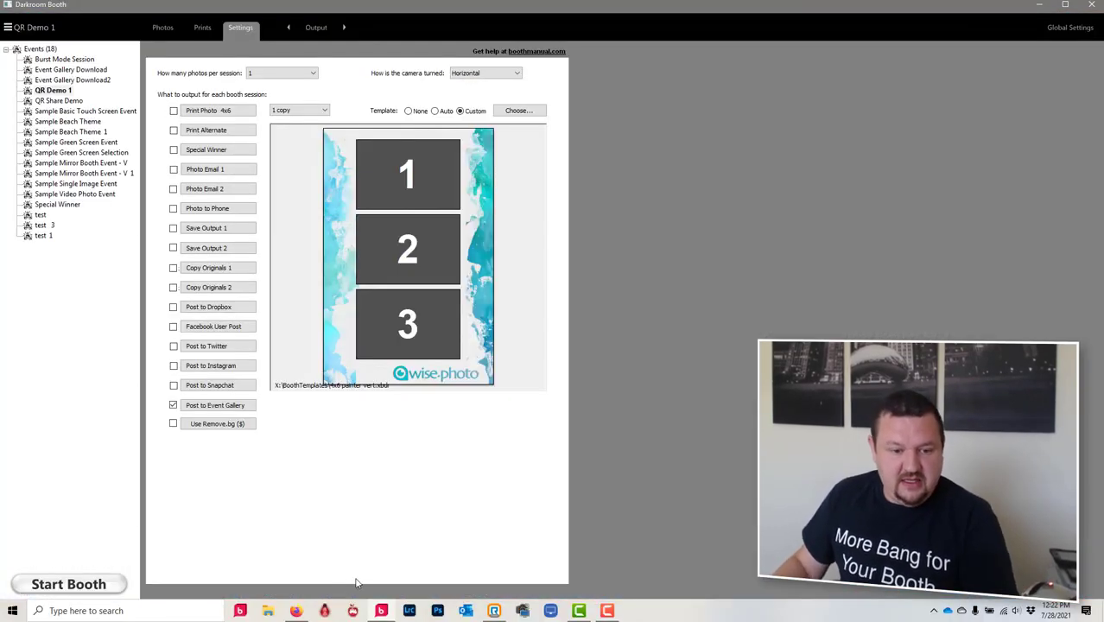
# - Reload the Event Gallery dashboard, open the QR Demo 1 gallery, and bring up the Account menu
pyautogui.click(295, 611)
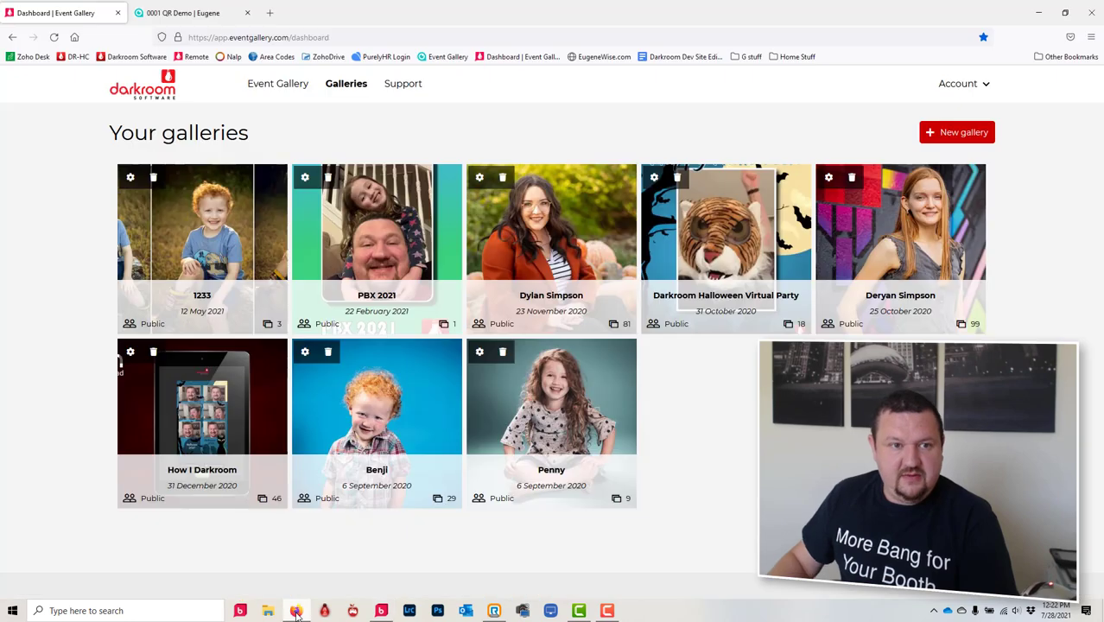
pyautogui.click(53, 38)
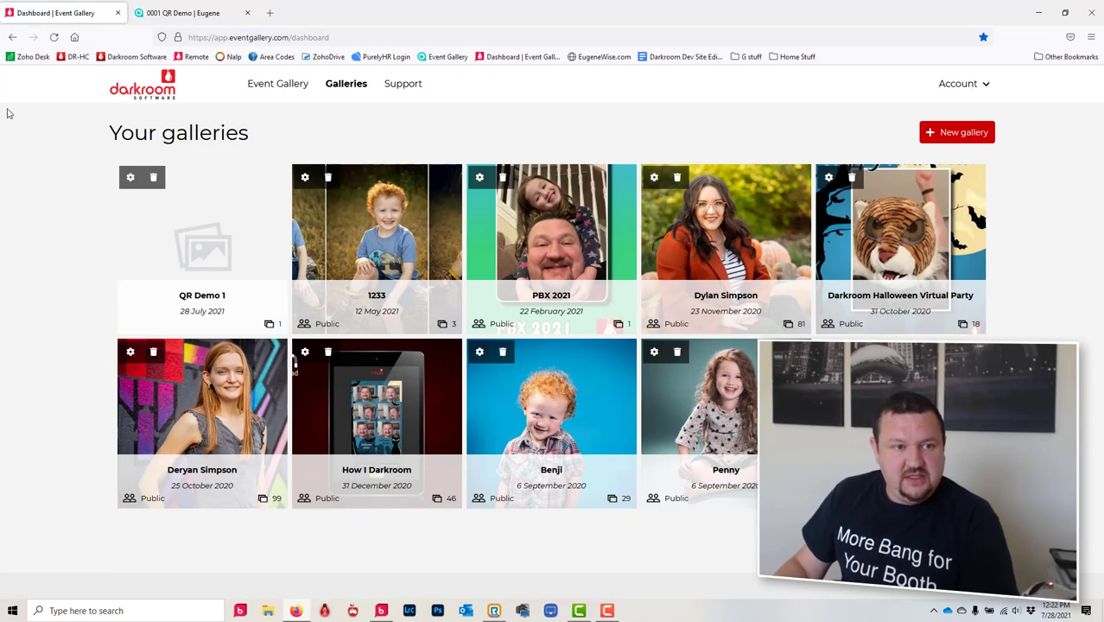
pyautogui.click(214, 222)
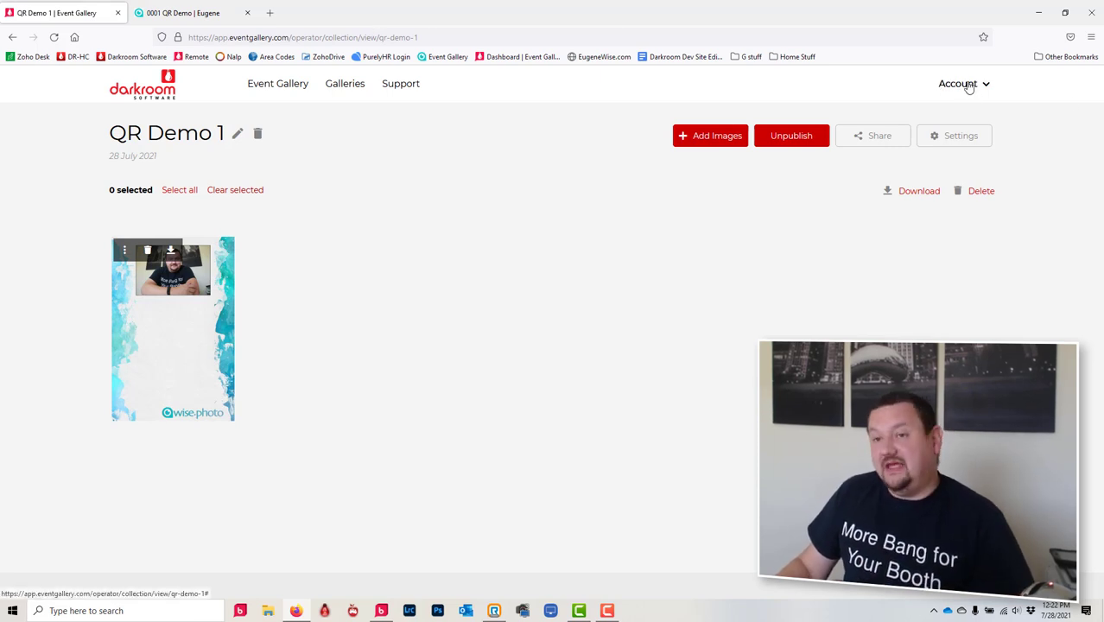
pyautogui.click(968, 86)
# - On the public client site, open the QR Demo 1 album and enlarge its photo
pyautogui.click(937, 192)
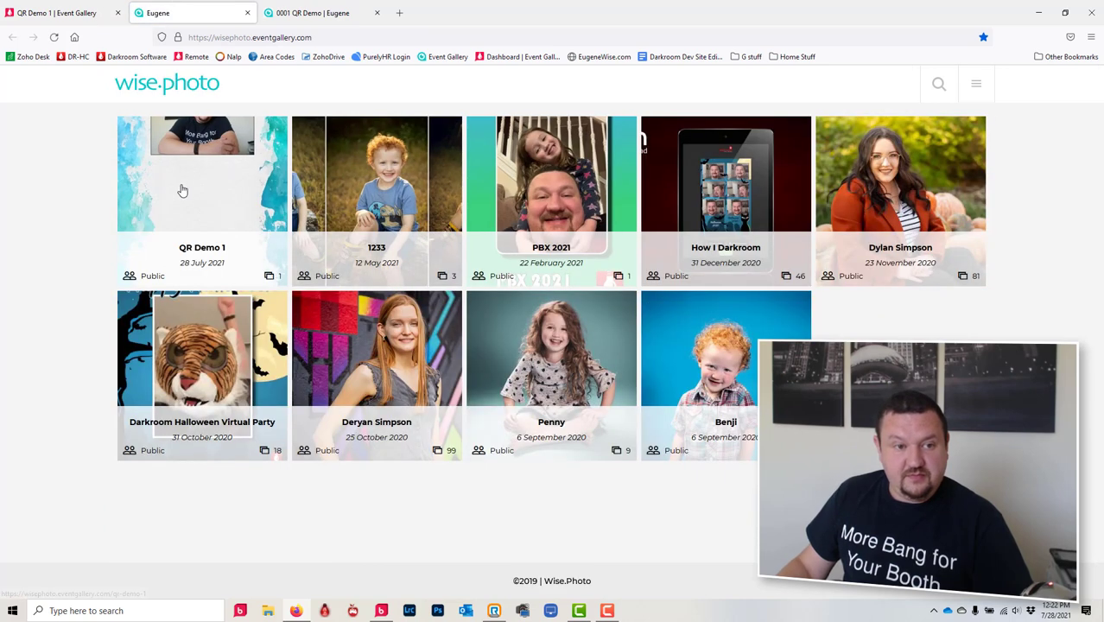
pyautogui.click(180, 190)
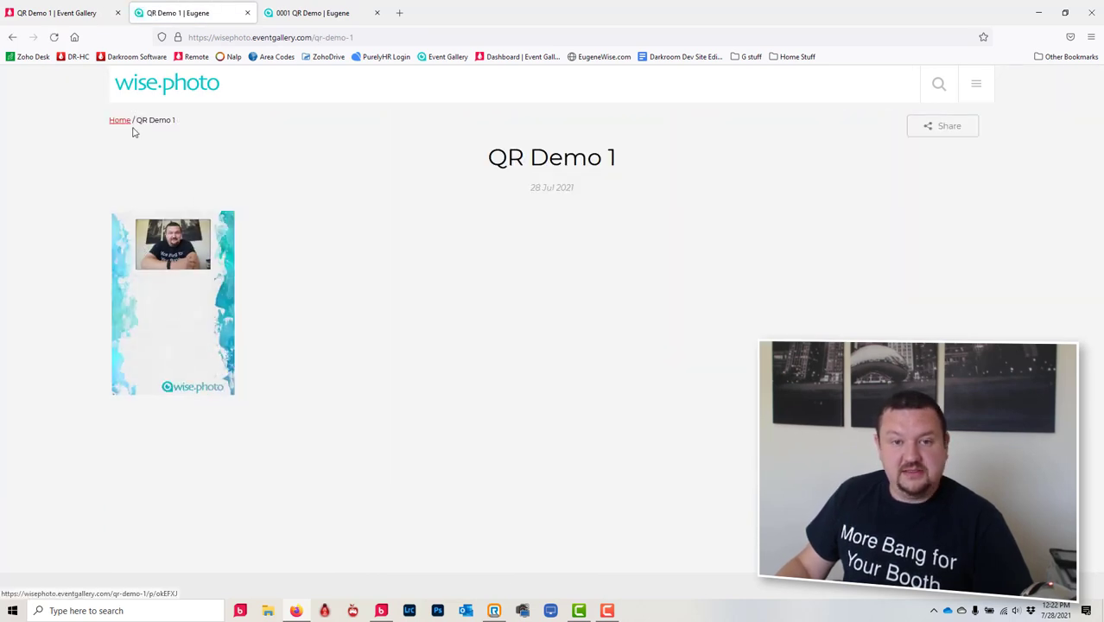
pyautogui.click(221, 287)
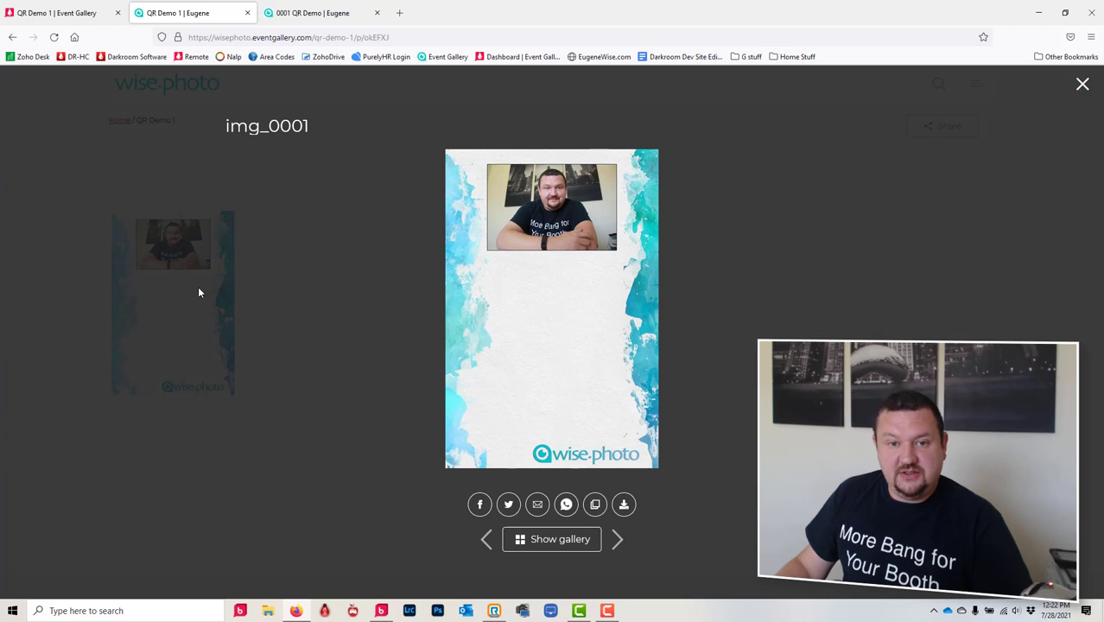
# - Load the photo page ending /p/img_0001.jpg, then select the base address up to /p/
pyautogui.click(414, 38)
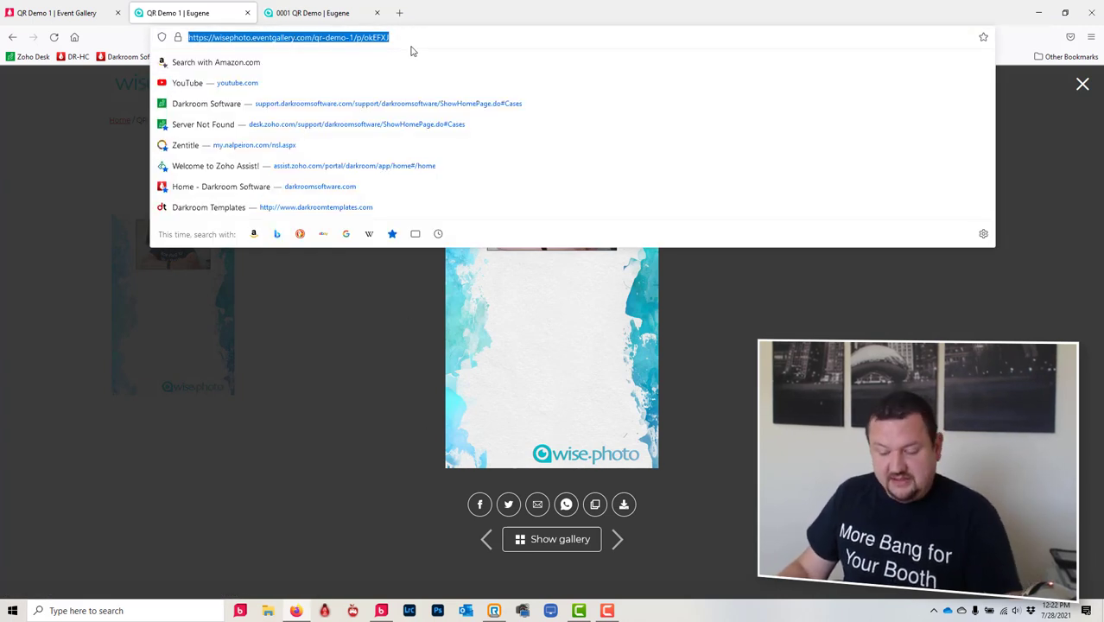
pyautogui.click(415, 38)
pyautogui.press('BackSpace')
pyautogui.press('BackSpace')
pyautogui.press('BackSpace')
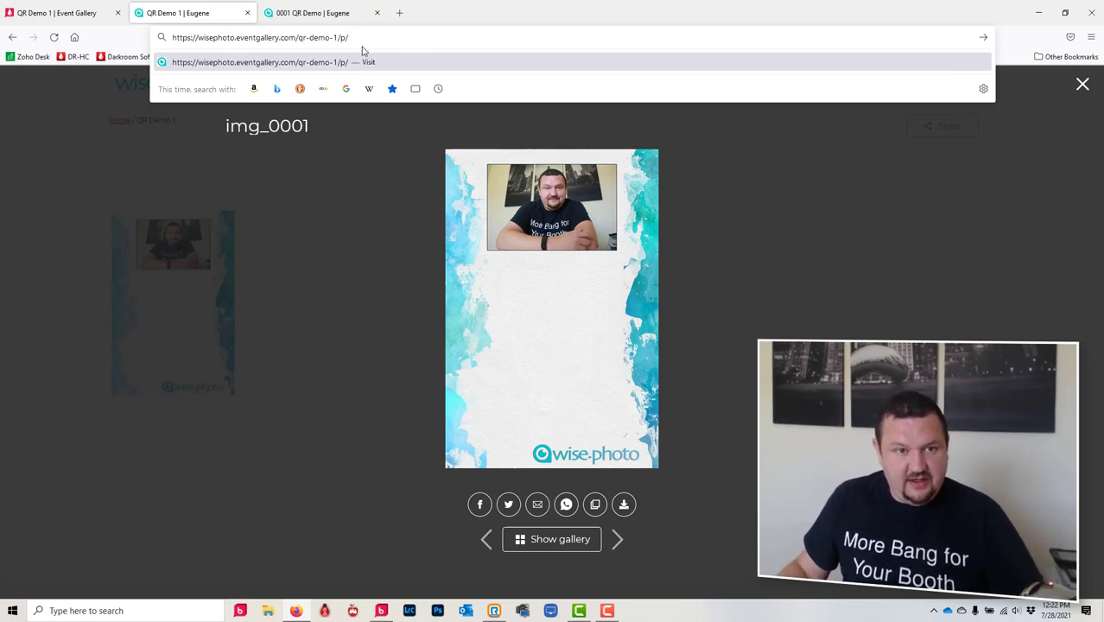
pyautogui.write('impo')
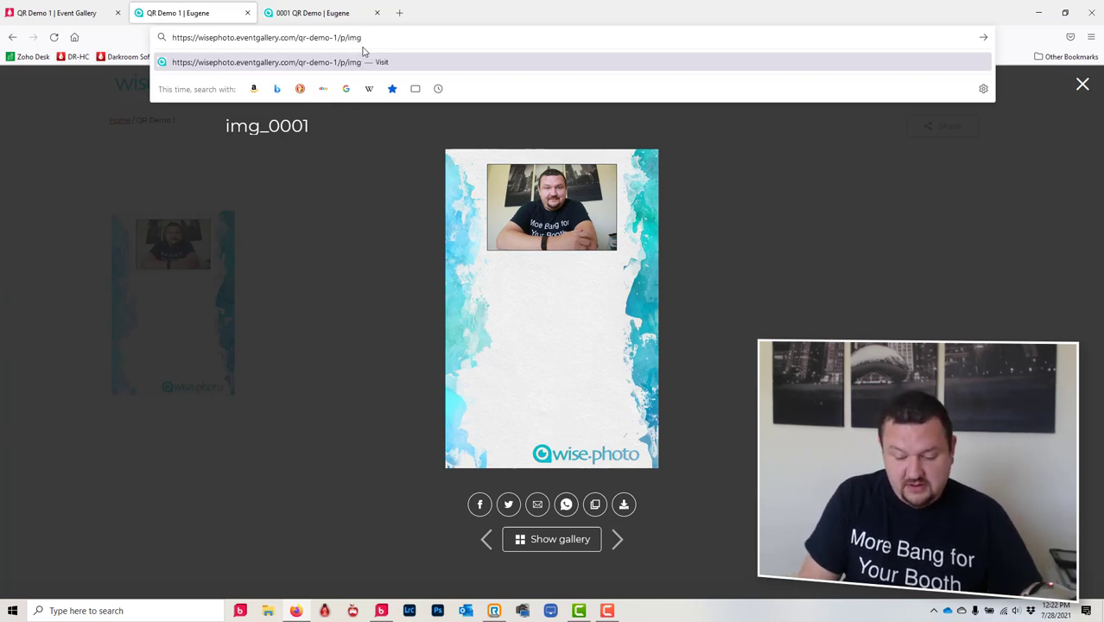
pyautogui.write('0001')
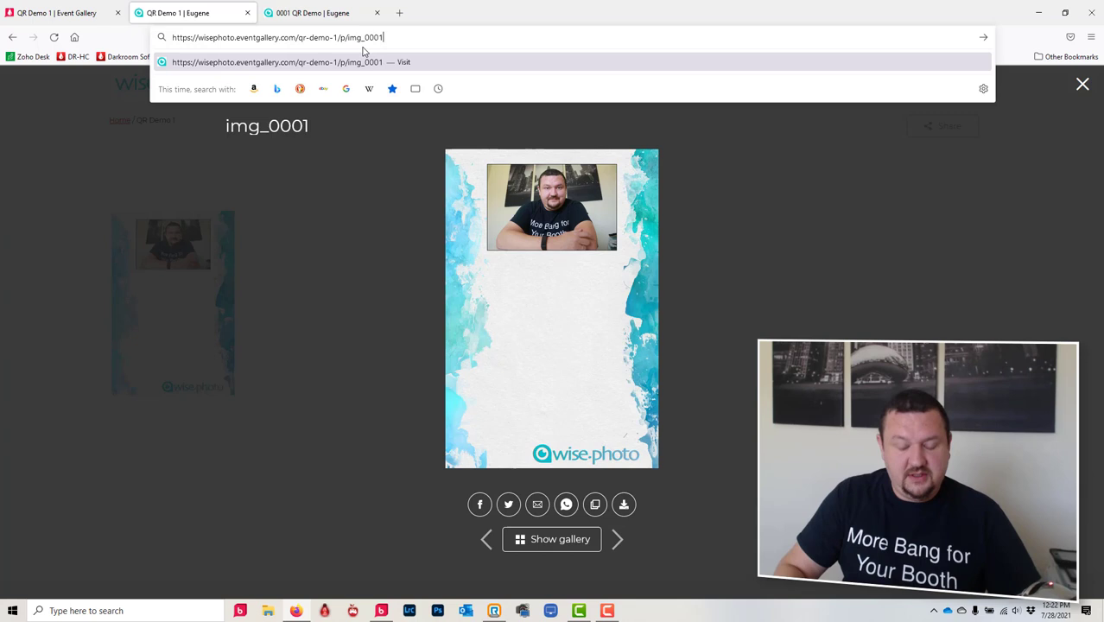
pyautogui.write('.jpg')
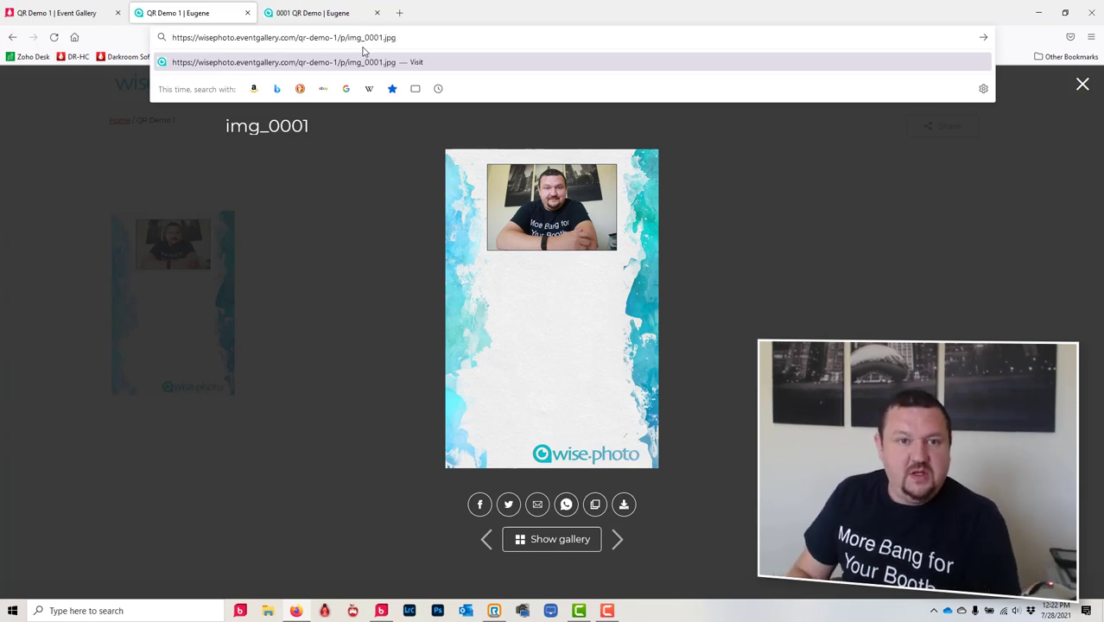
pyautogui.press('Return')
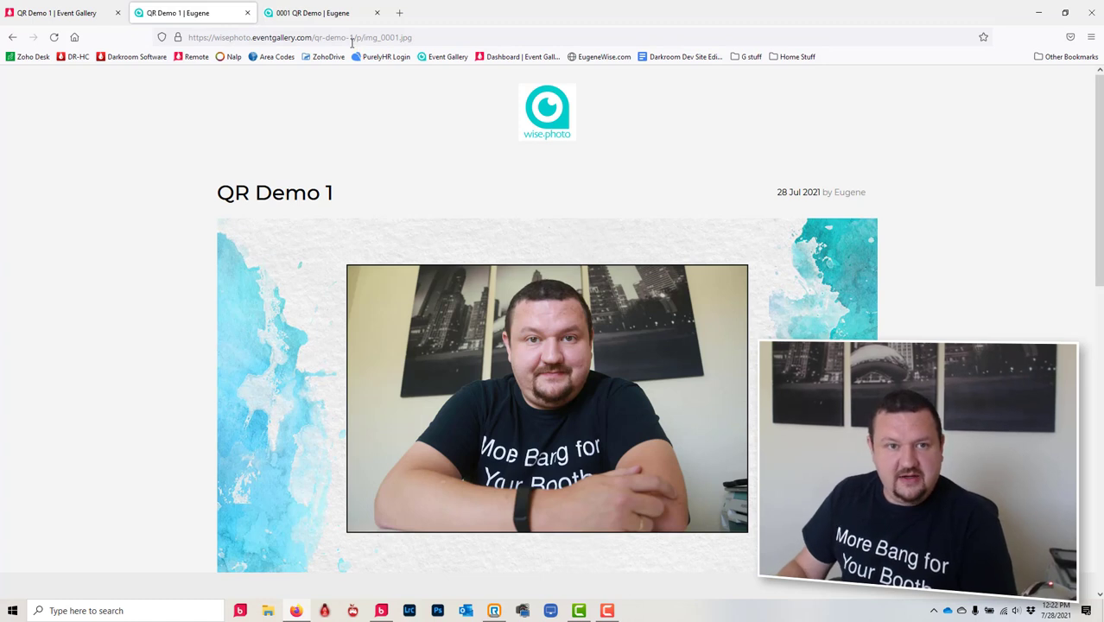
pyautogui.click(364, 38)
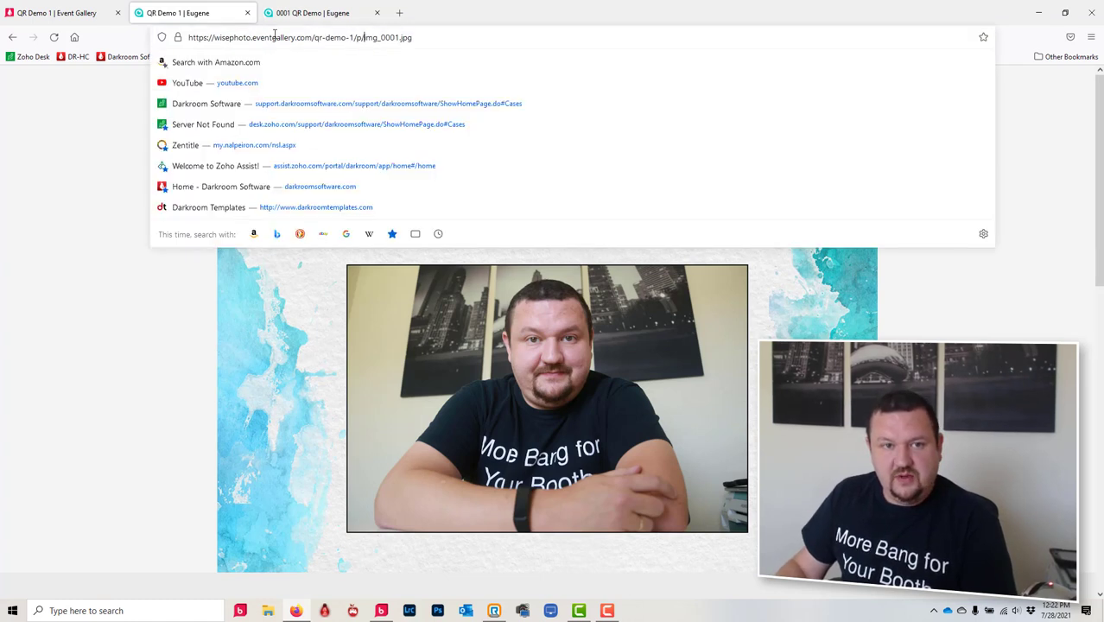
pyautogui.hotkey('shift', 'Home')
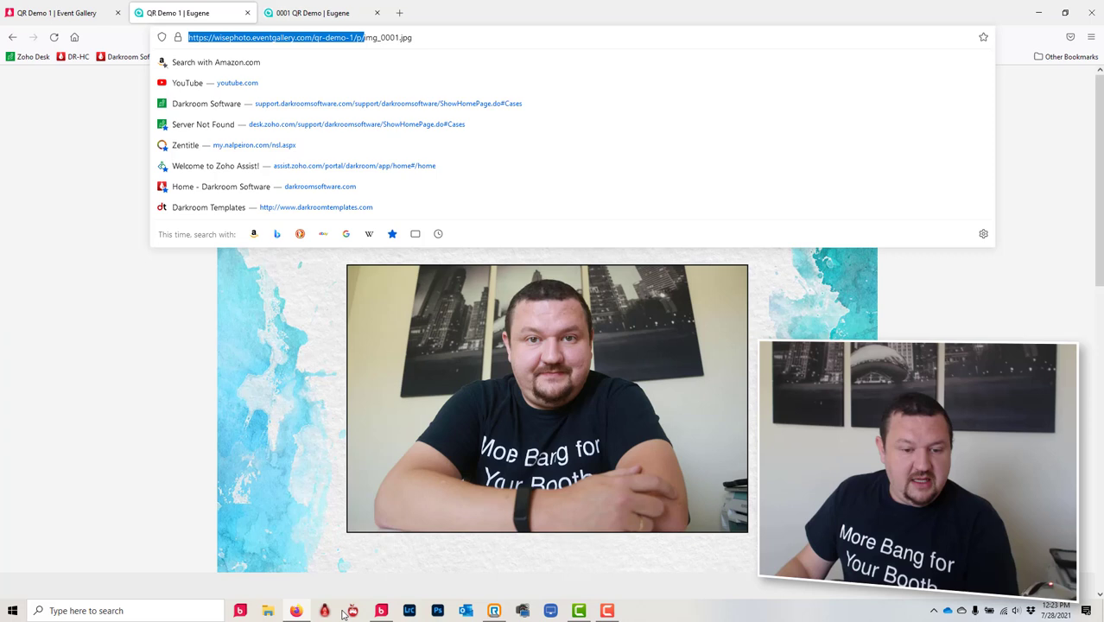
# - Create a new template with description '01 qr demo slideshow' at 1920x1080
pyautogui.click(383, 612)
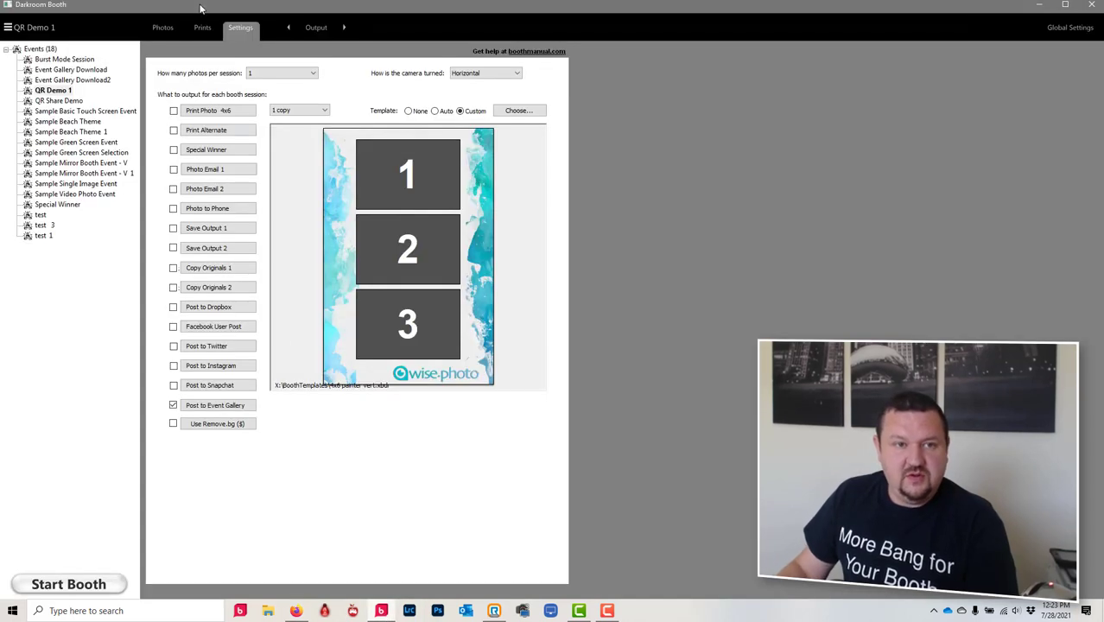
pyautogui.click(519, 111)
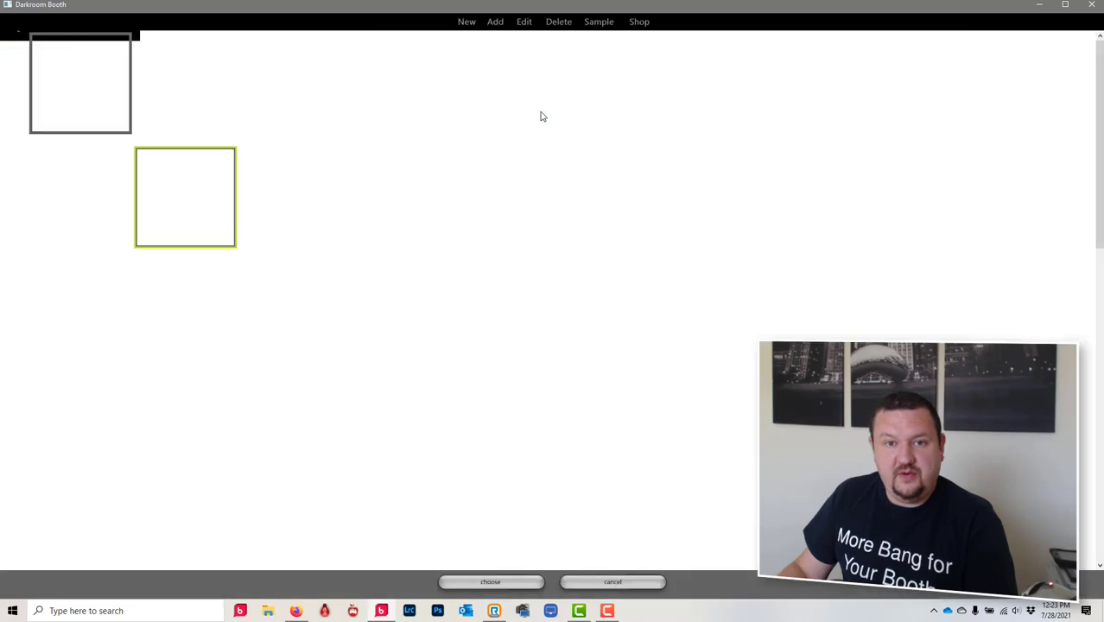
pyautogui.click(465, 22)
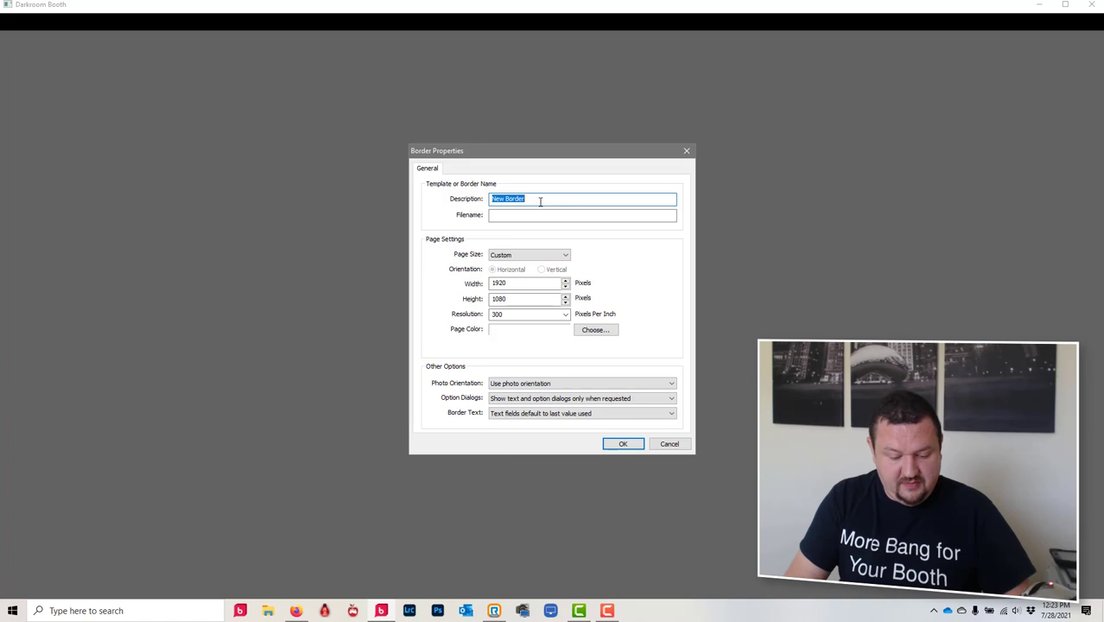
pyautogui.write('dr demo slideshow')
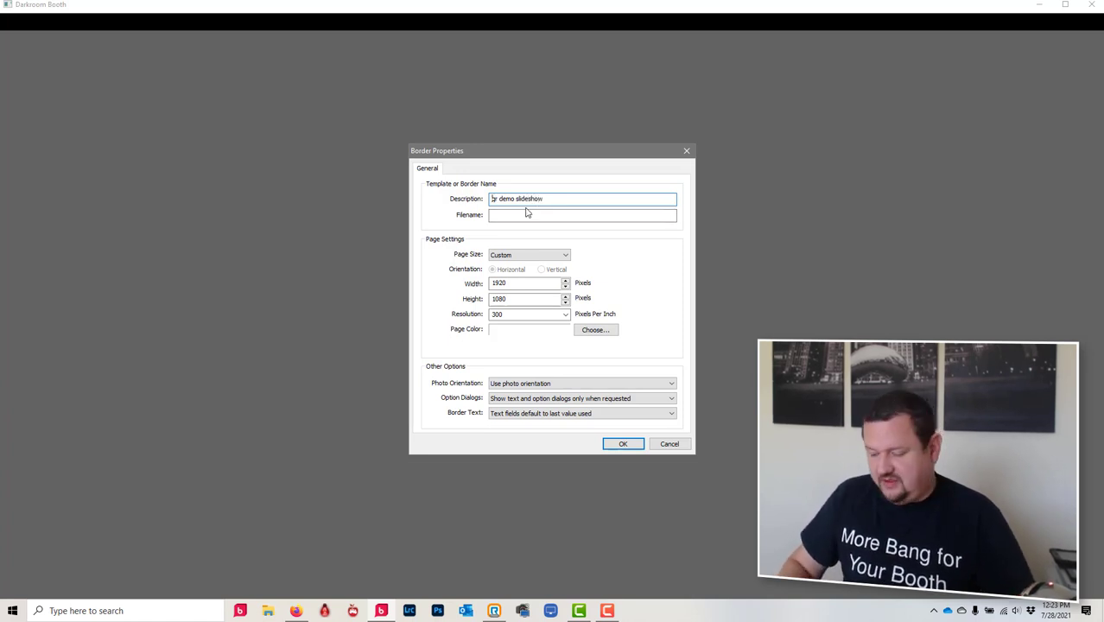
pyautogui.write('01')
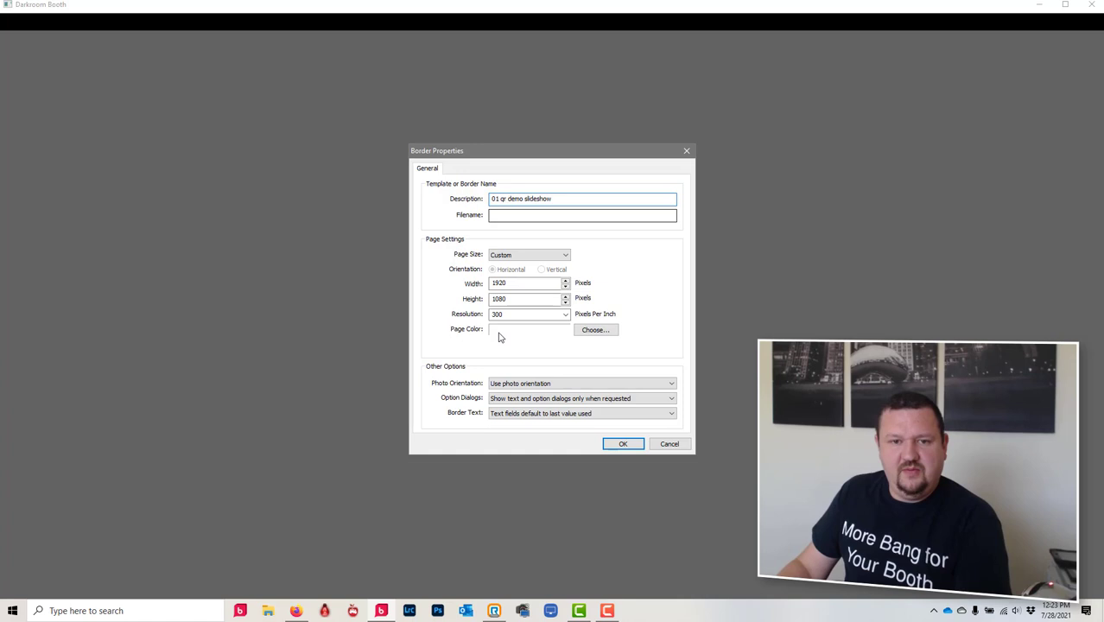
pyautogui.click(623, 441)
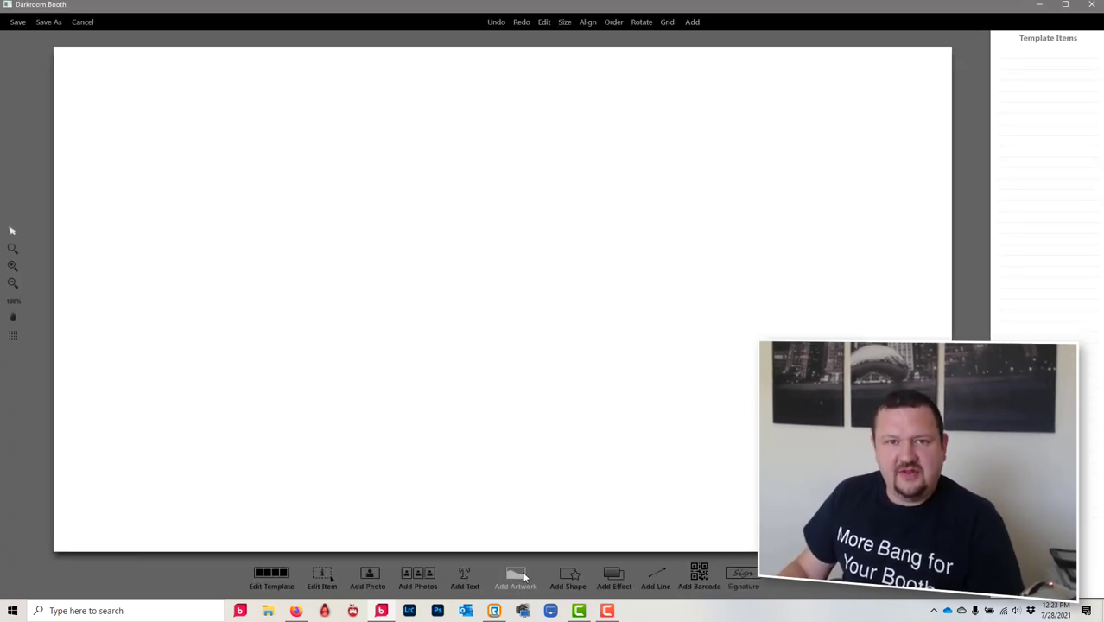
# - Add slideshow background3.jpg from Documents > Darkroom Stuff > Templates > template Demo as the background graphic
pyautogui.click(518, 576)
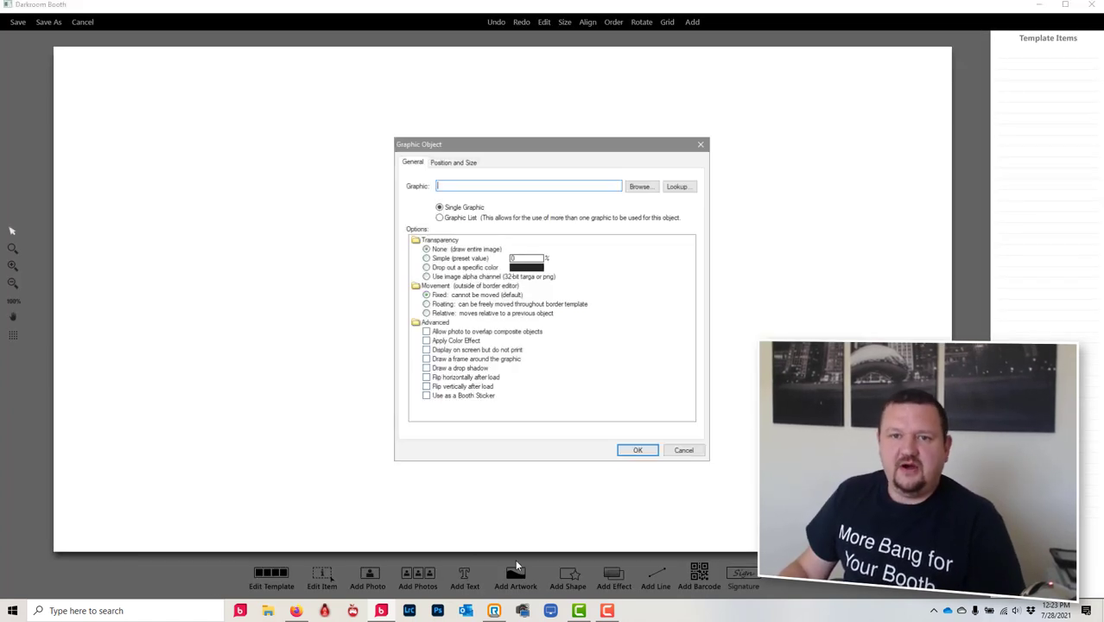
pyautogui.click(644, 190)
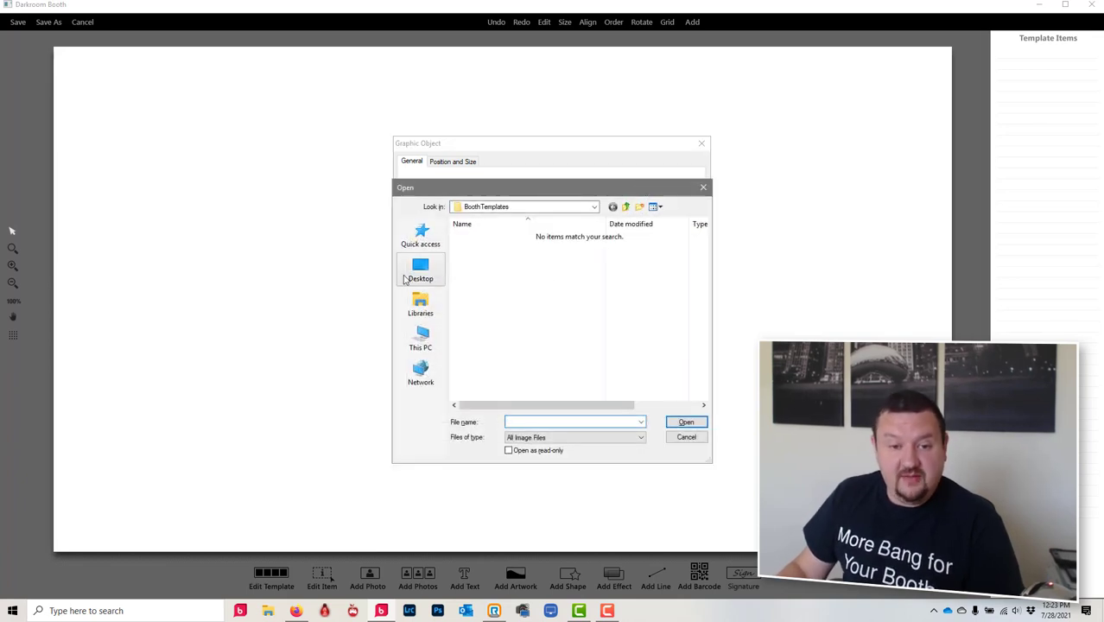
pyautogui.click(420, 304)
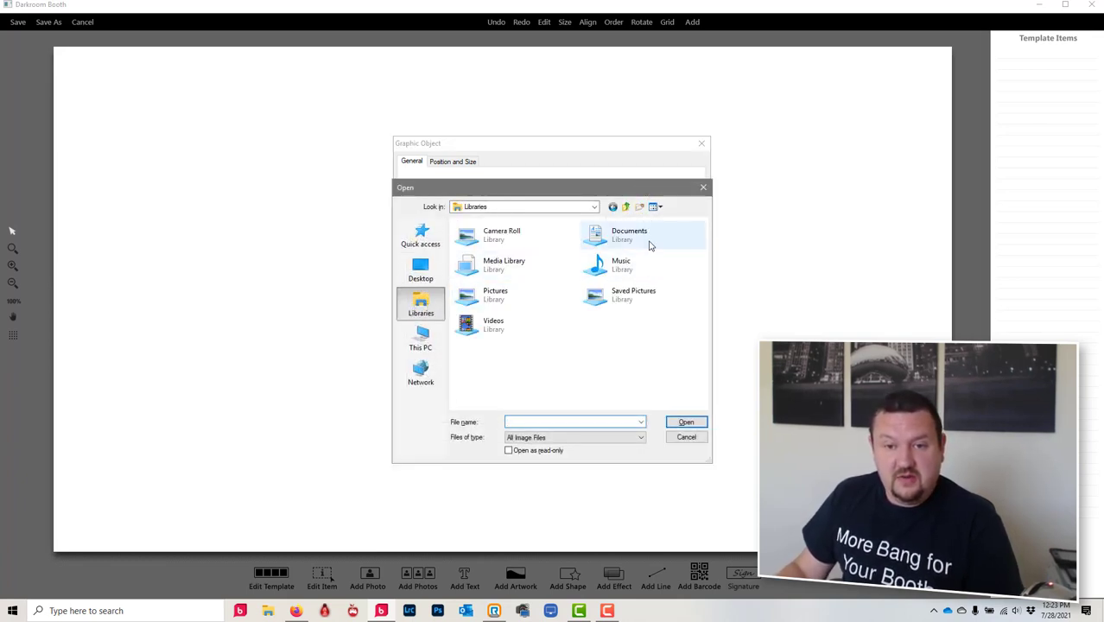
pyautogui.doubleClick(649, 246)
pyautogui.doubleClick(467, 299)
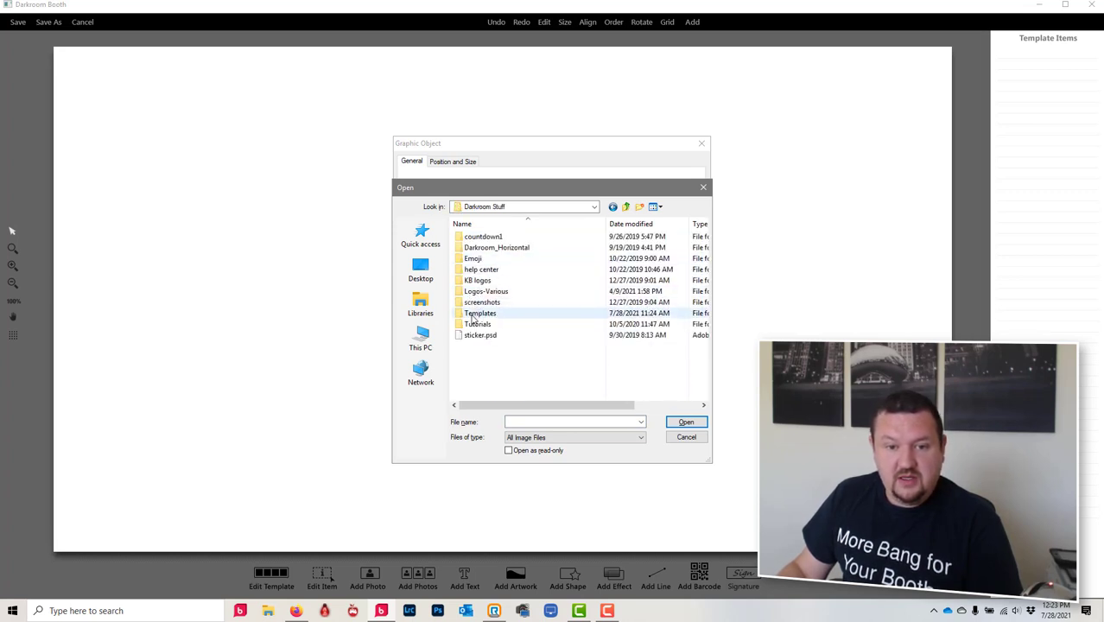
pyautogui.doubleClick(476, 315)
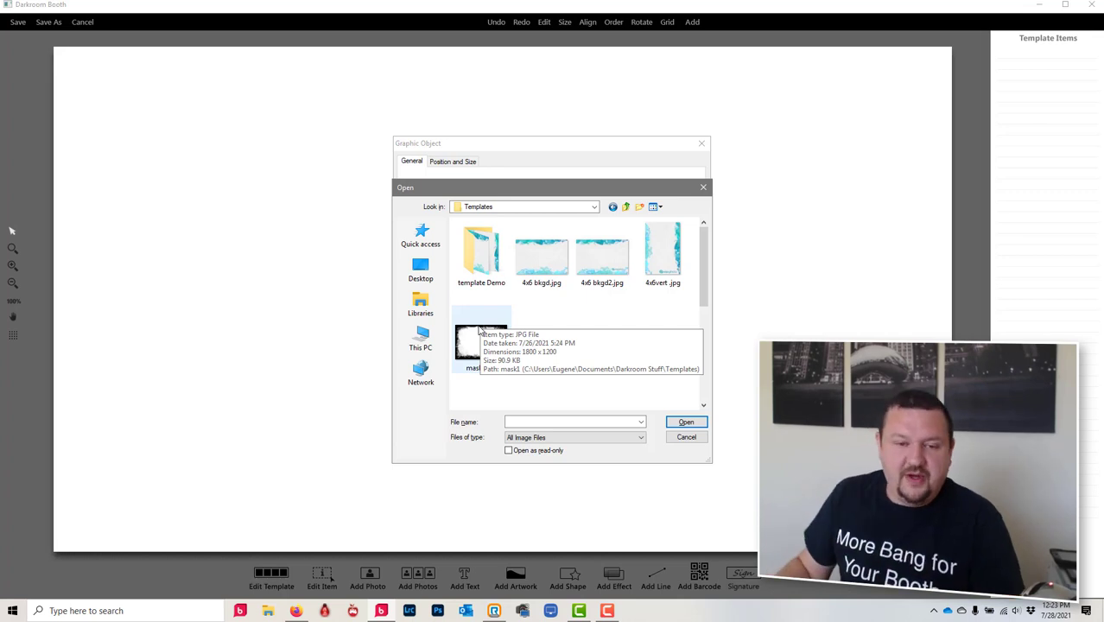
pyautogui.doubleClick(489, 250)
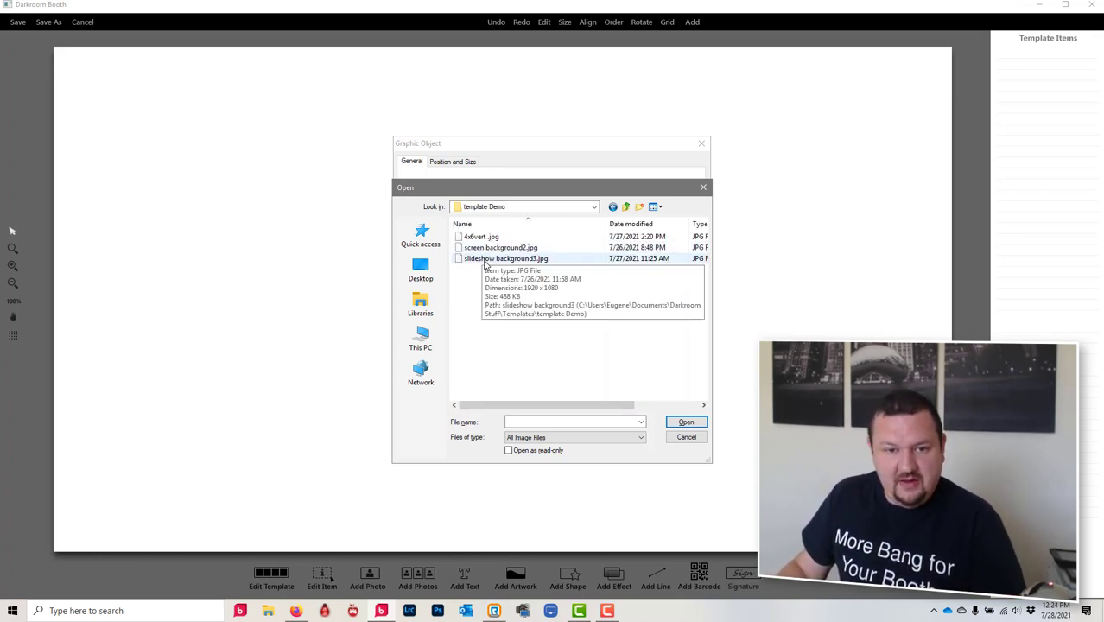
pyautogui.click(483, 259)
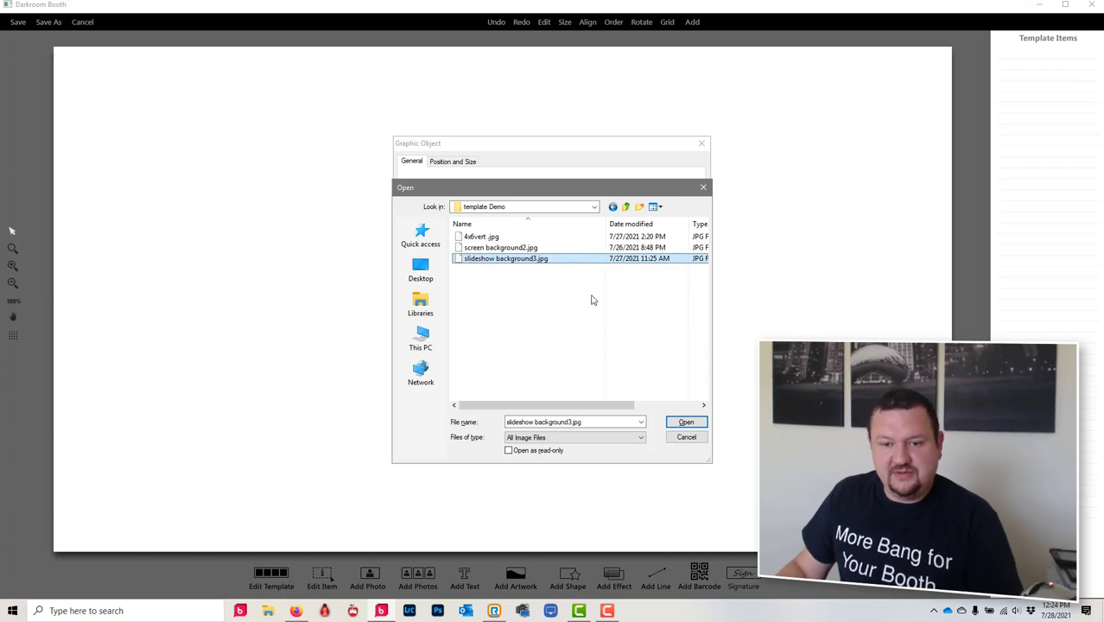
pyautogui.click(690, 425)
pyautogui.click(638, 451)
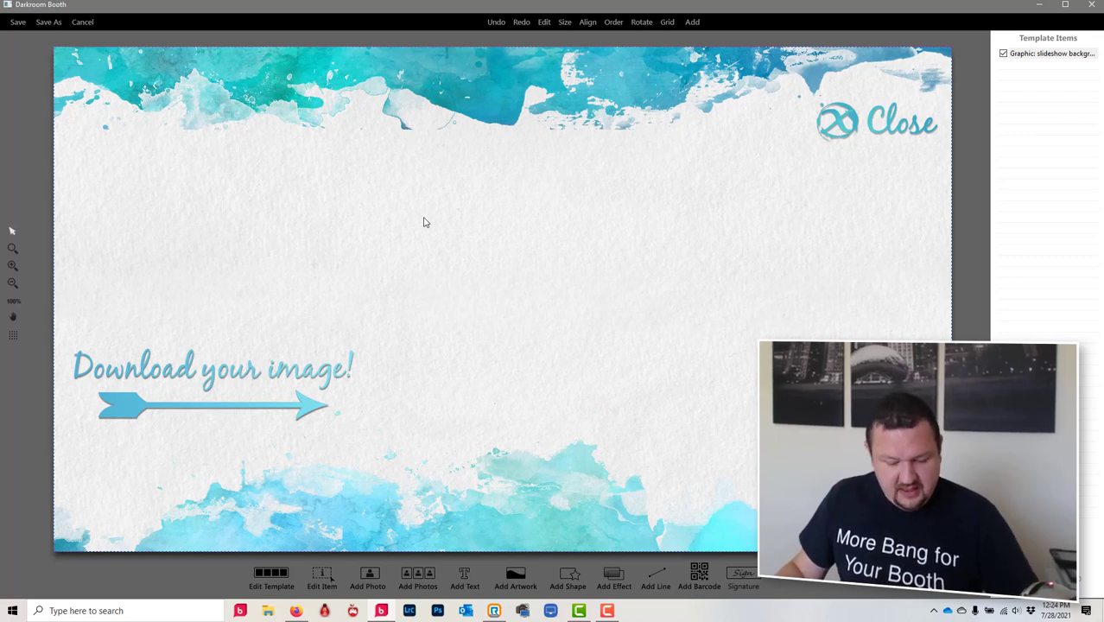
# - Add a QR code encoding the pasted gallery photo URL plus %File%, placed up and right
pyautogui.click(700, 578)
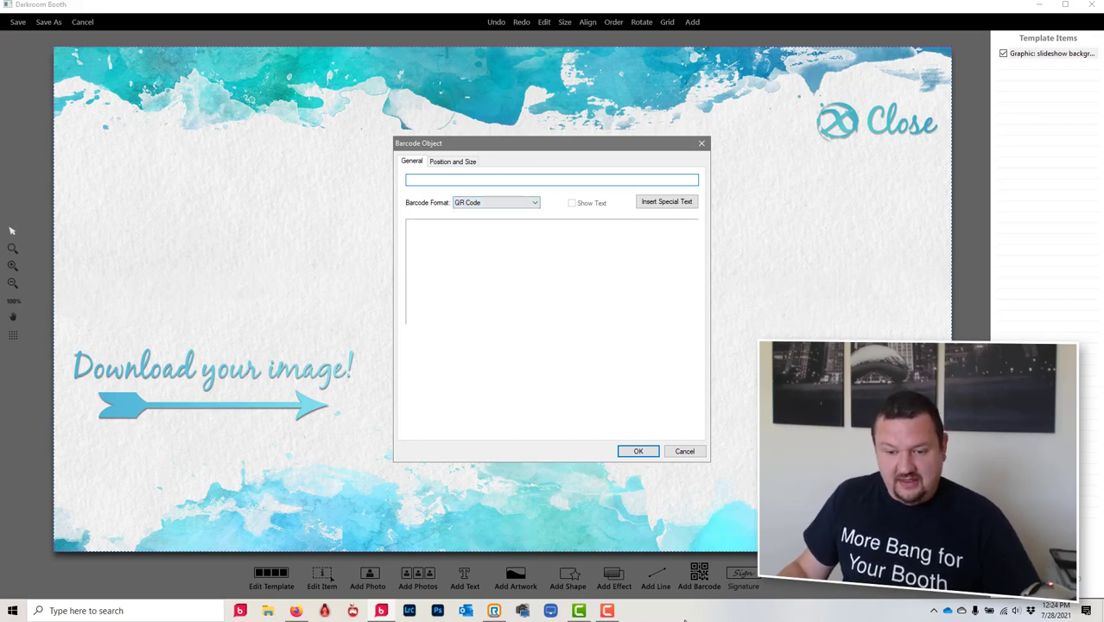
pyautogui.write('https://wisephoto.eventgallery.com/qr-demo-1/p/')
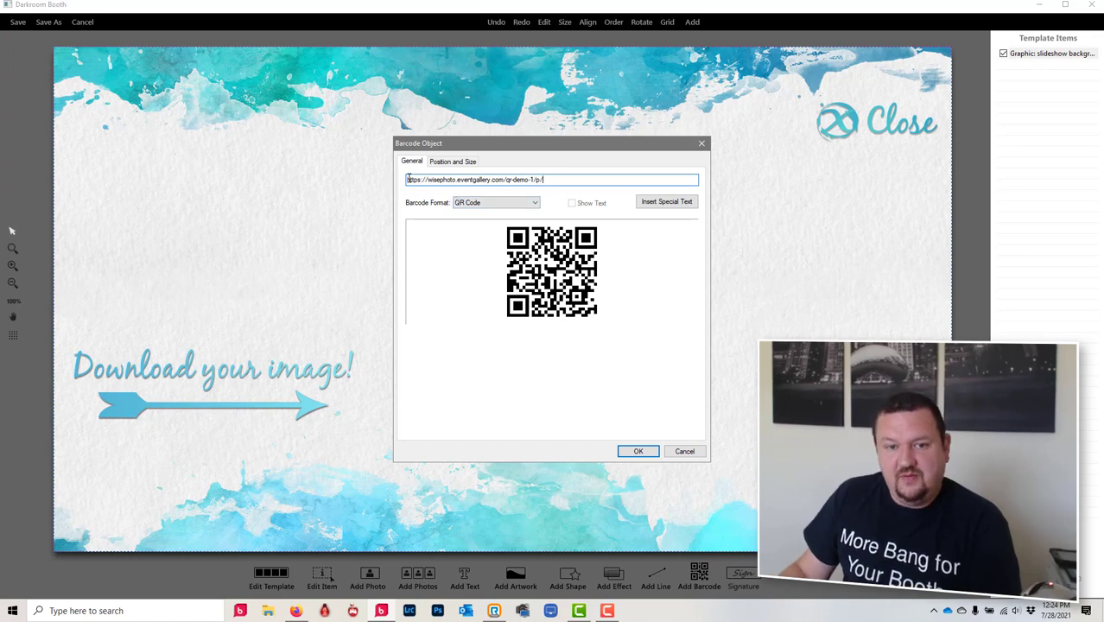
pyautogui.click(682, 203)
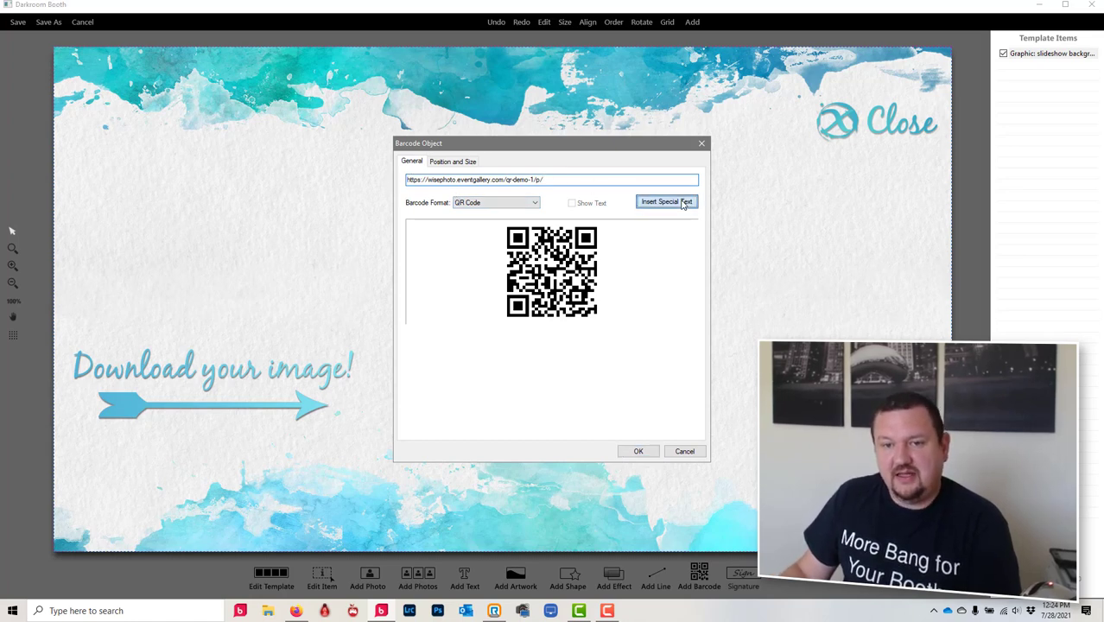
pyautogui.moveTo(684, 232)
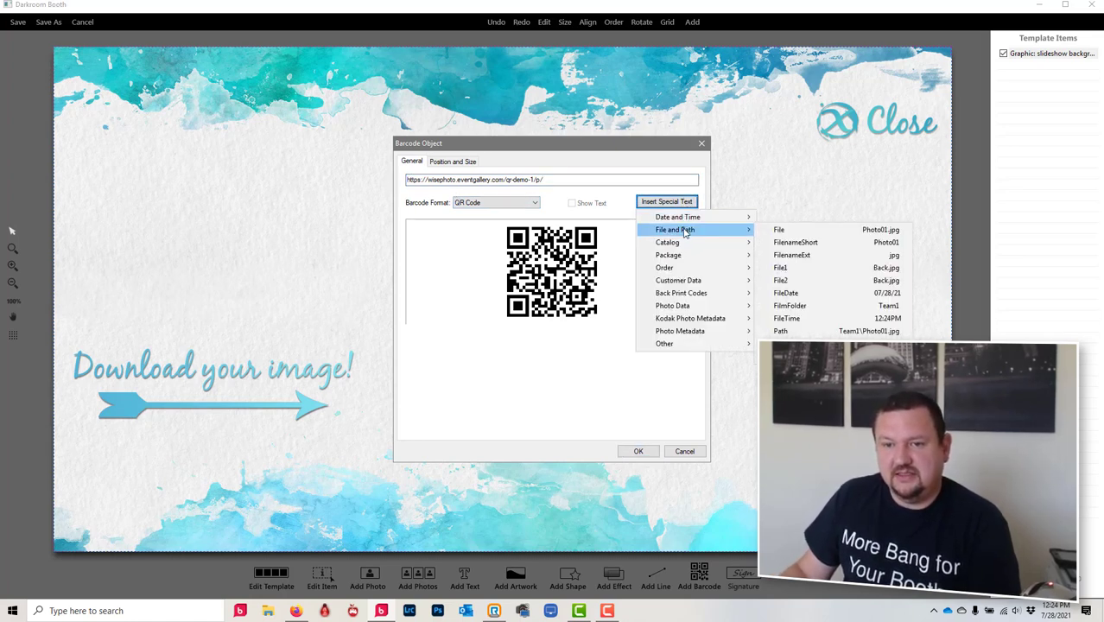
pyautogui.click(781, 230)
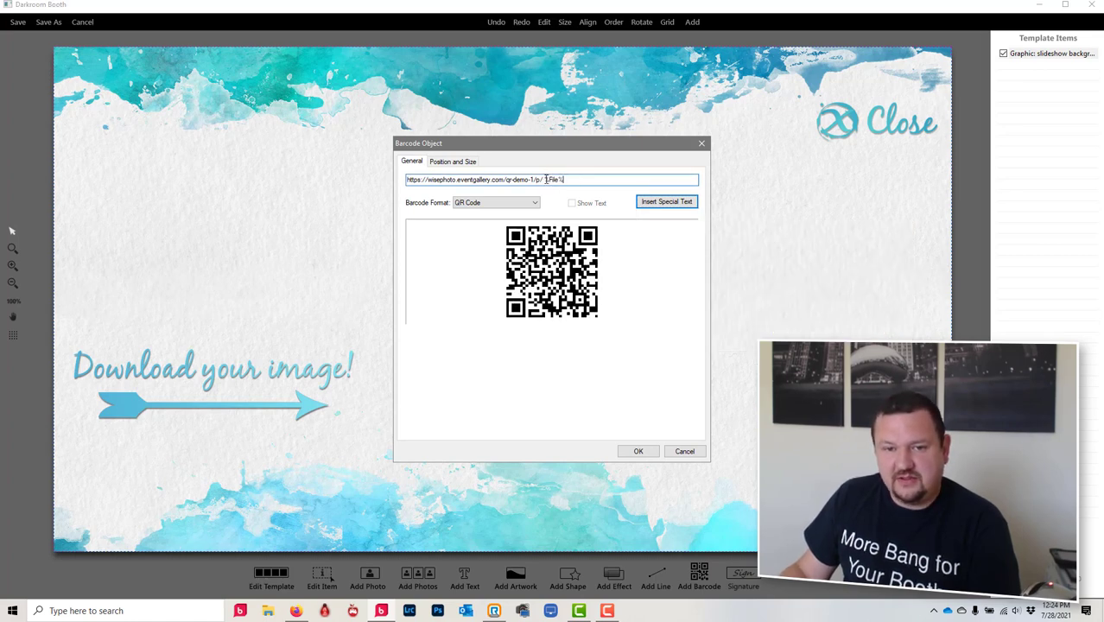
pyautogui.press('BackSpace')
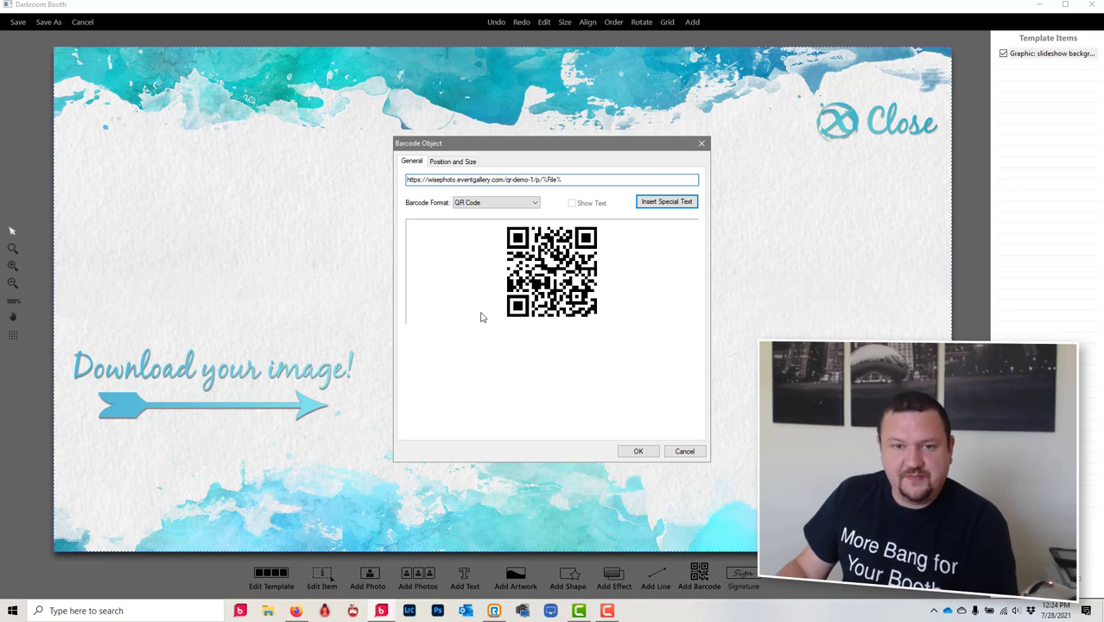
pyautogui.click(627, 451)
pyautogui.moveTo(582, 334); pyautogui.dragTo(614, 308)
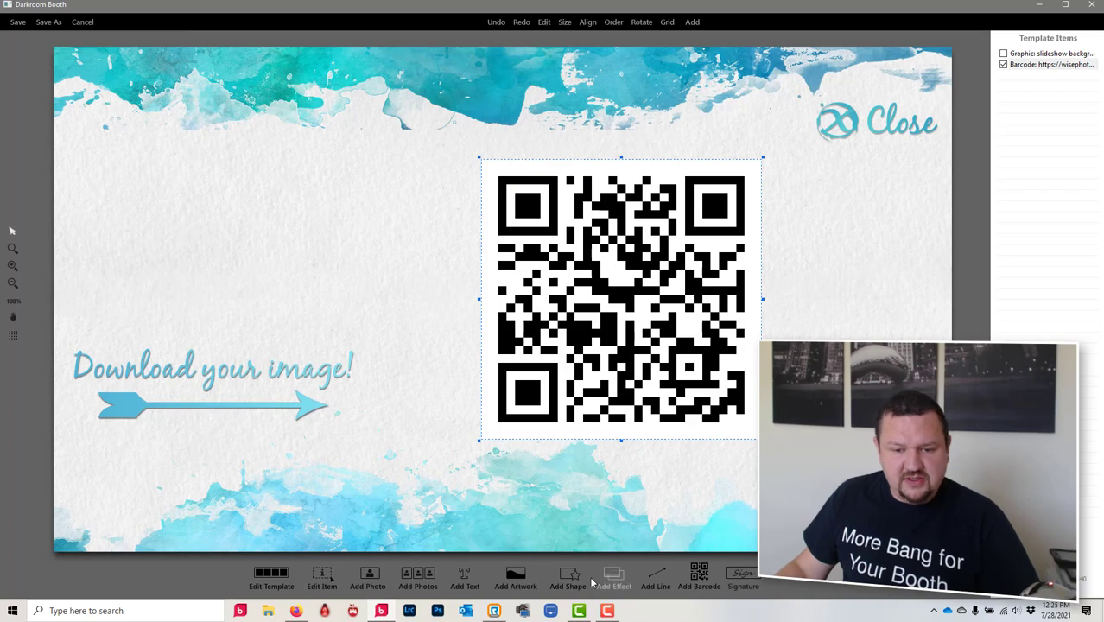
# - Add a default Photo1 placeholder, narrow it, and position it above 'Download your image!'
pyautogui.click(368, 577)
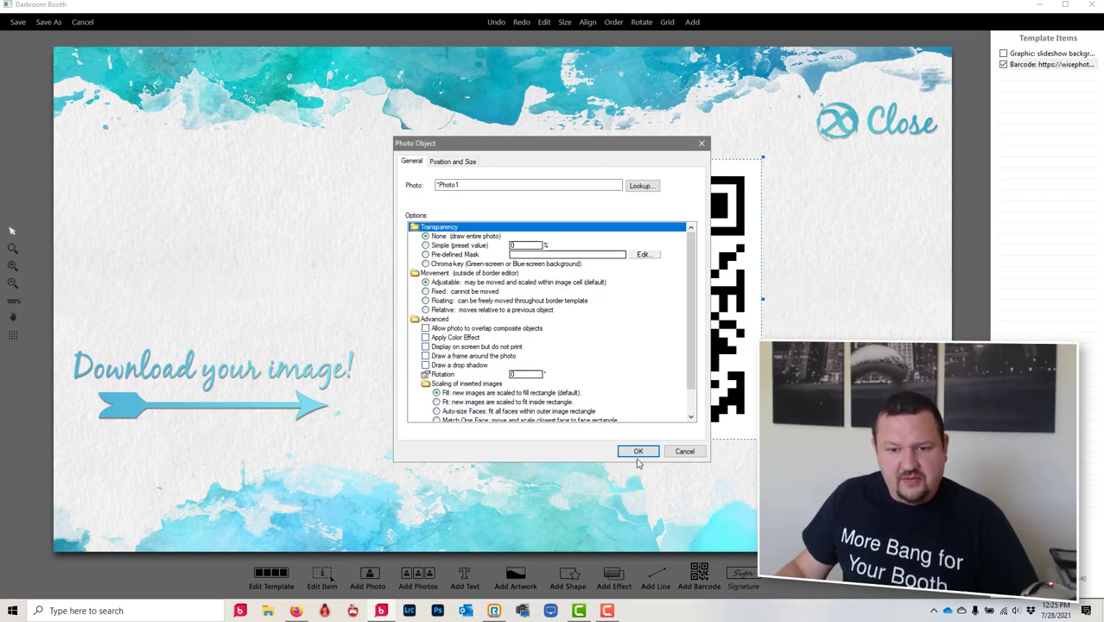
pyautogui.press('Return')
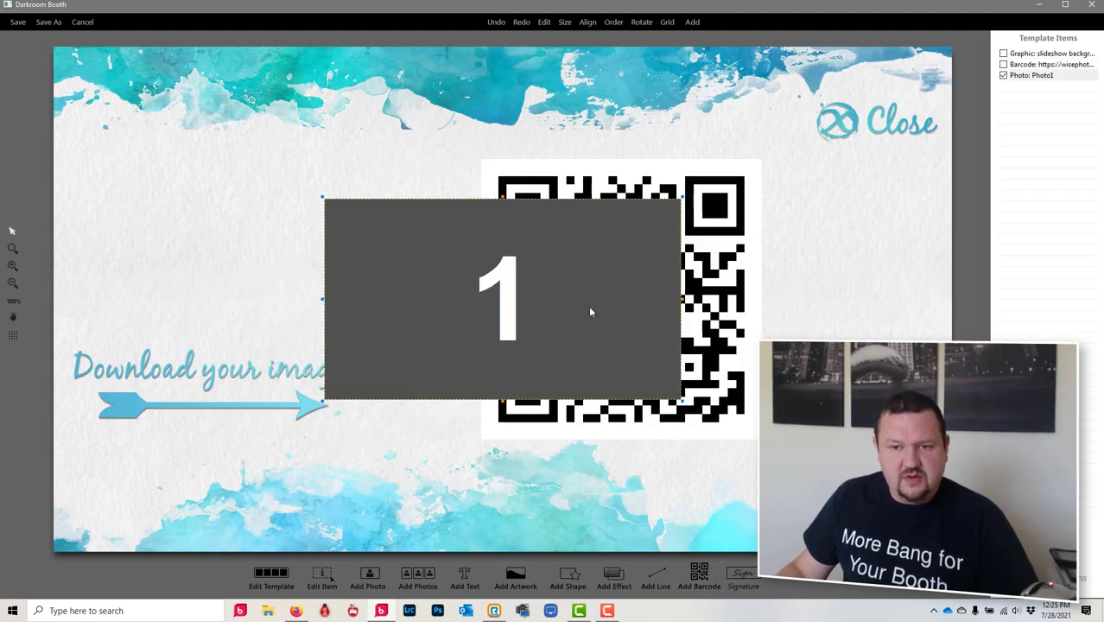
pyautogui.moveTo(681, 298); pyautogui.dragTo(631, 299)
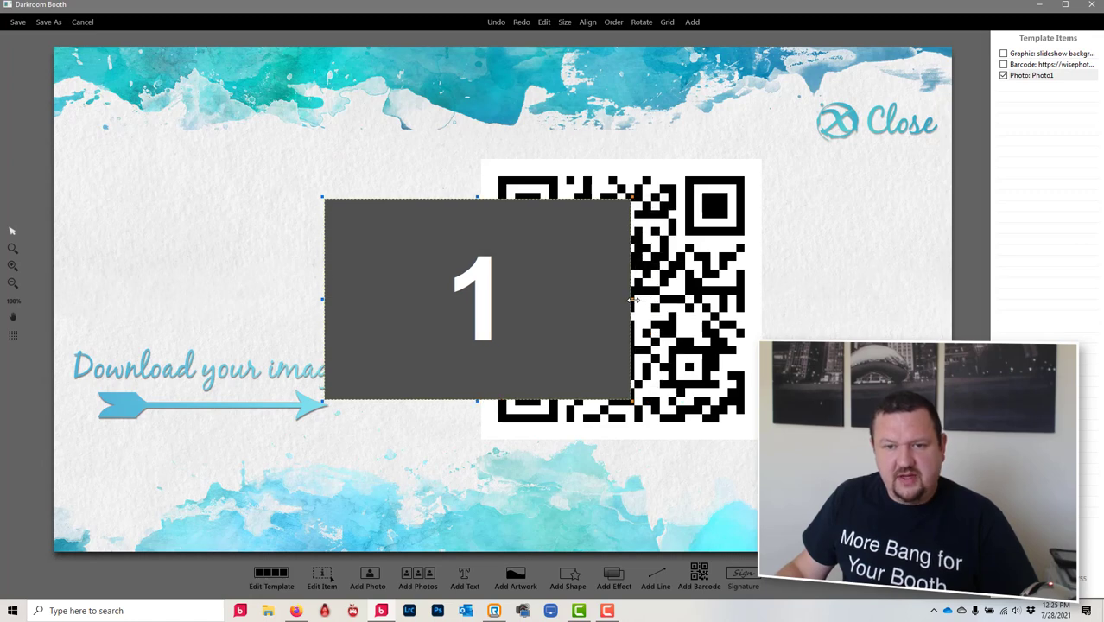
pyautogui.moveTo(429, 297); pyautogui.dragTo(237, 240)
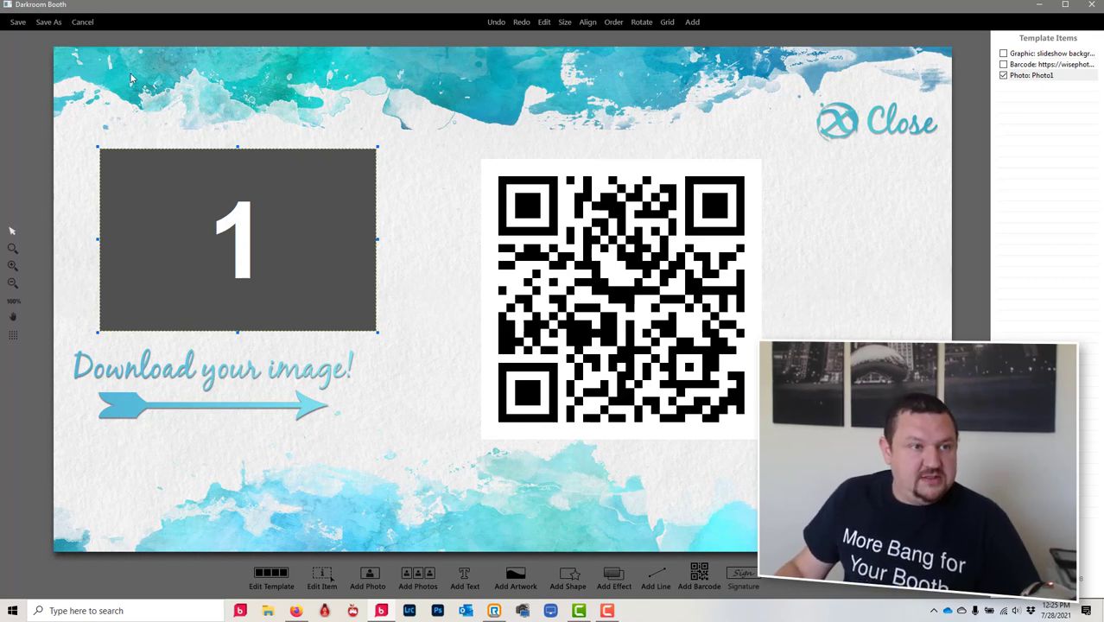
pyautogui.moveTo(240, 255); pyautogui.dragTo(230, 260)
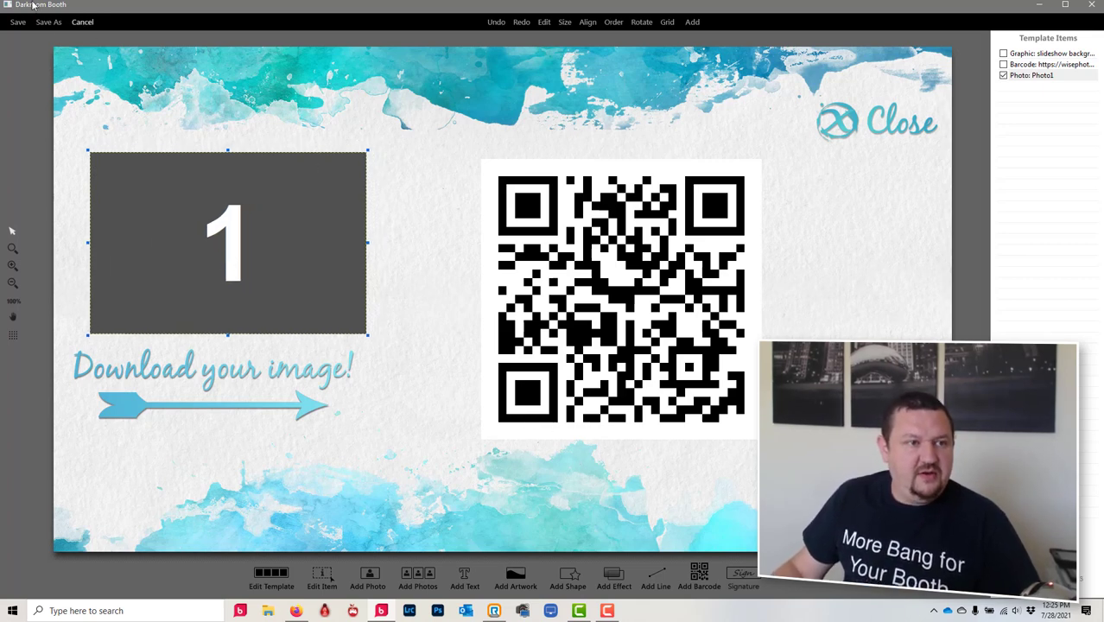
pyautogui.click(47, 22)
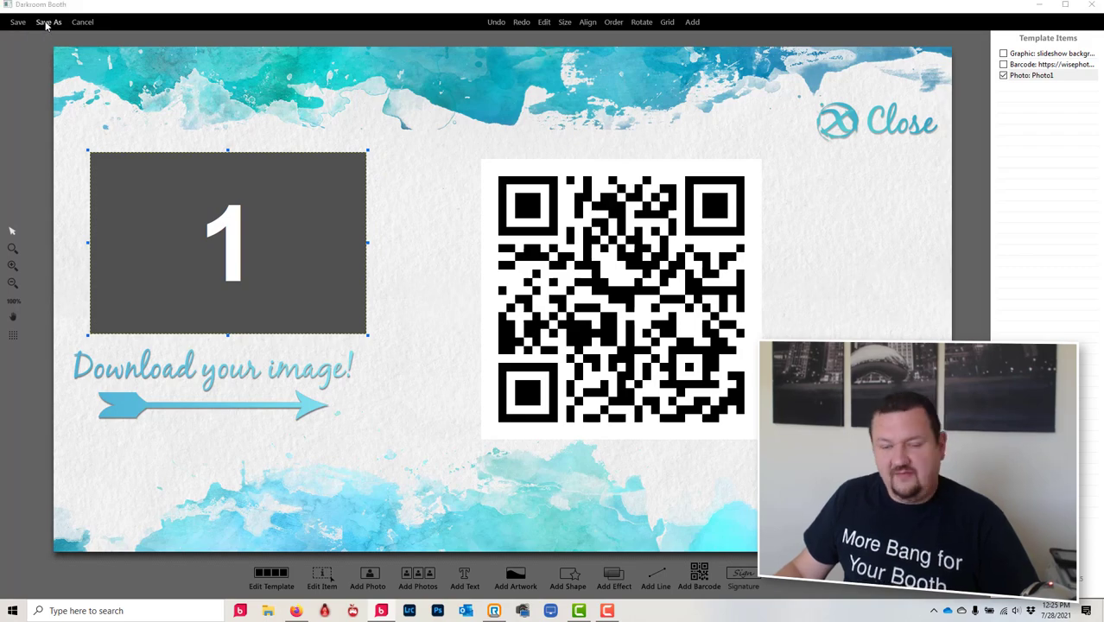
# - Save the template as '01 qr demo slideshow' and choose 4x6 painter vert as the output template
pyautogui.click(691, 441)
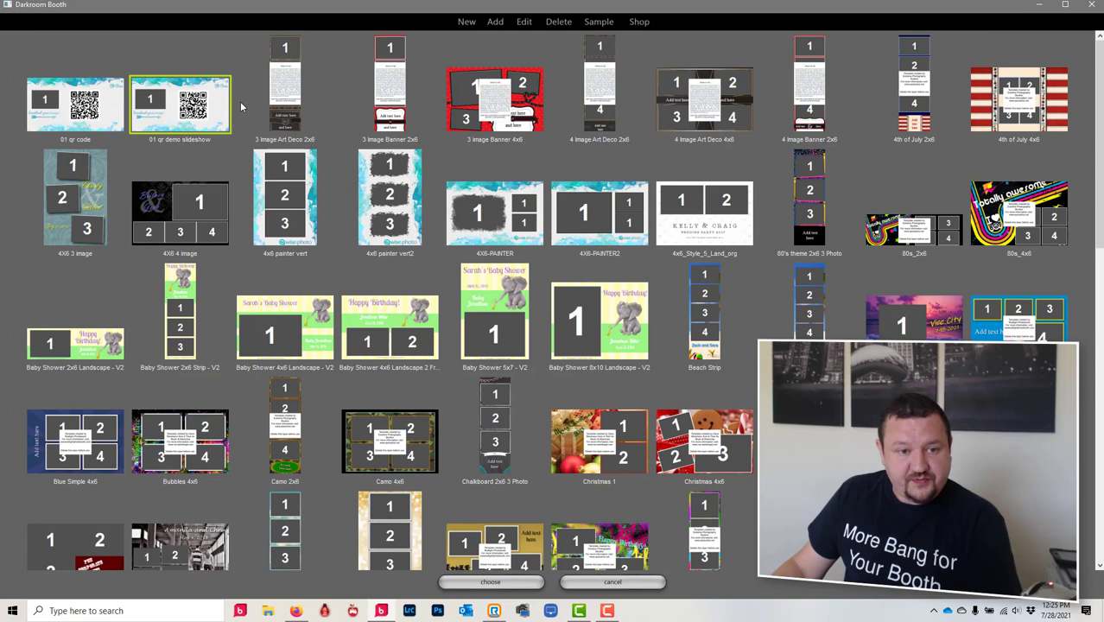
pyautogui.click(291, 223)
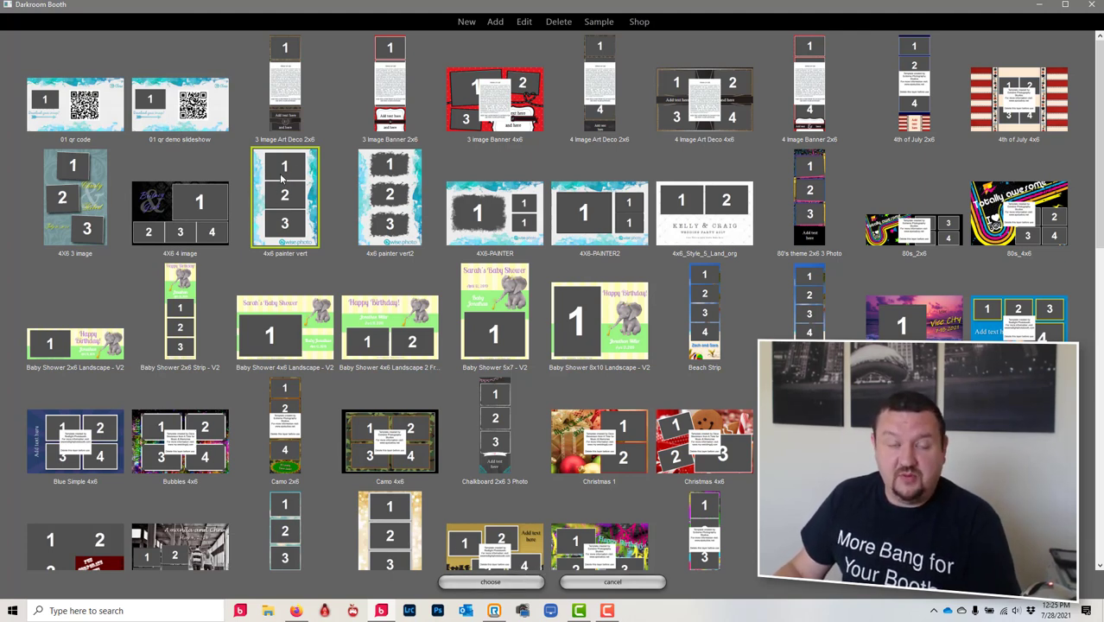
pyautogui.click(490, 582)
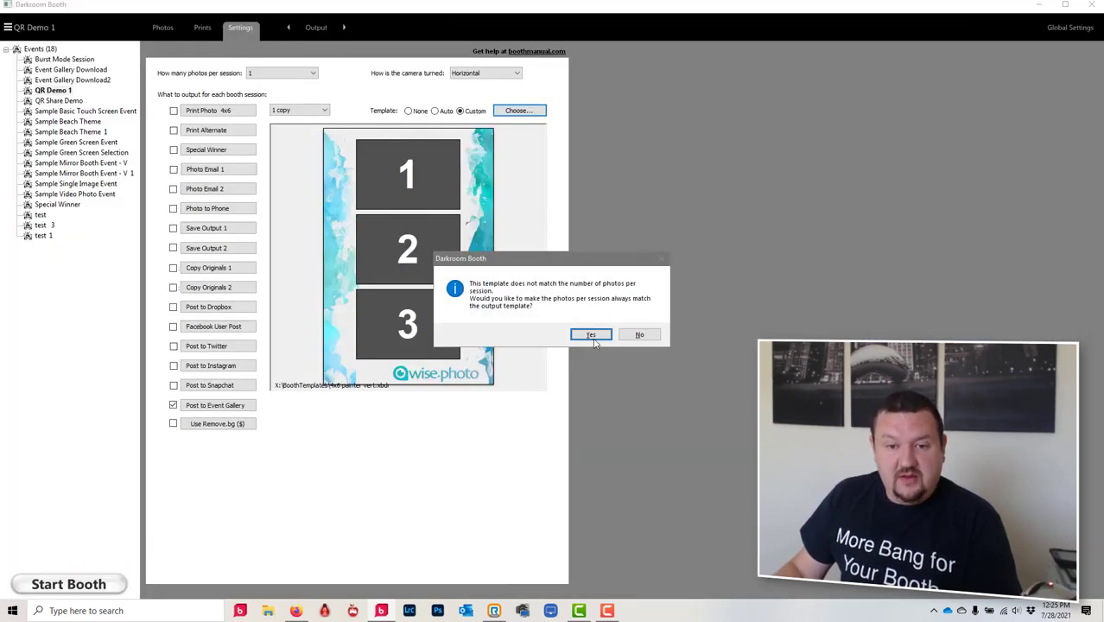
# - Match photos per session to the template, then enable a Custom slideshow showing one output image in attract mode
pyautogui.click(591, 335)
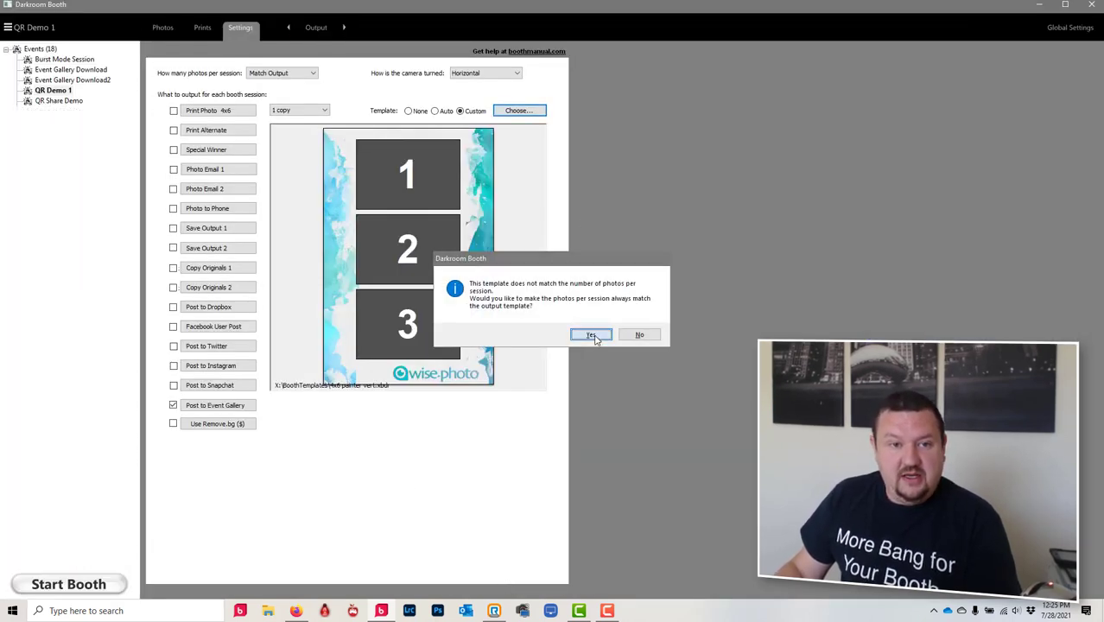
pyautogui.click(330, 31)
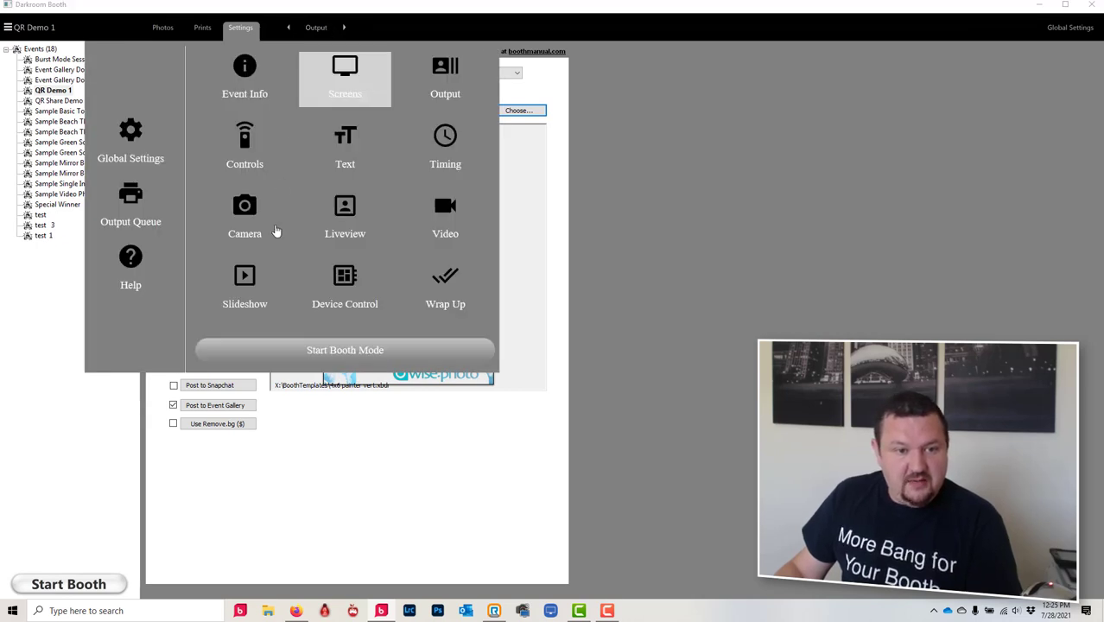
pyautogui.click(254, 273)
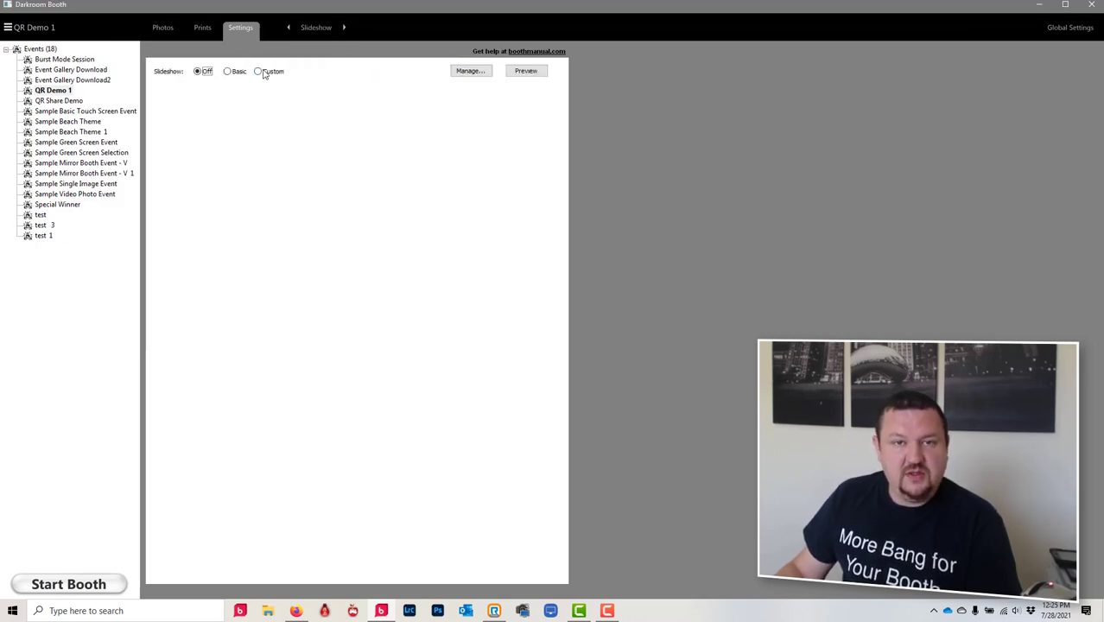
pyautogui.click(259, 72)
pyautogui.click(159, 91)
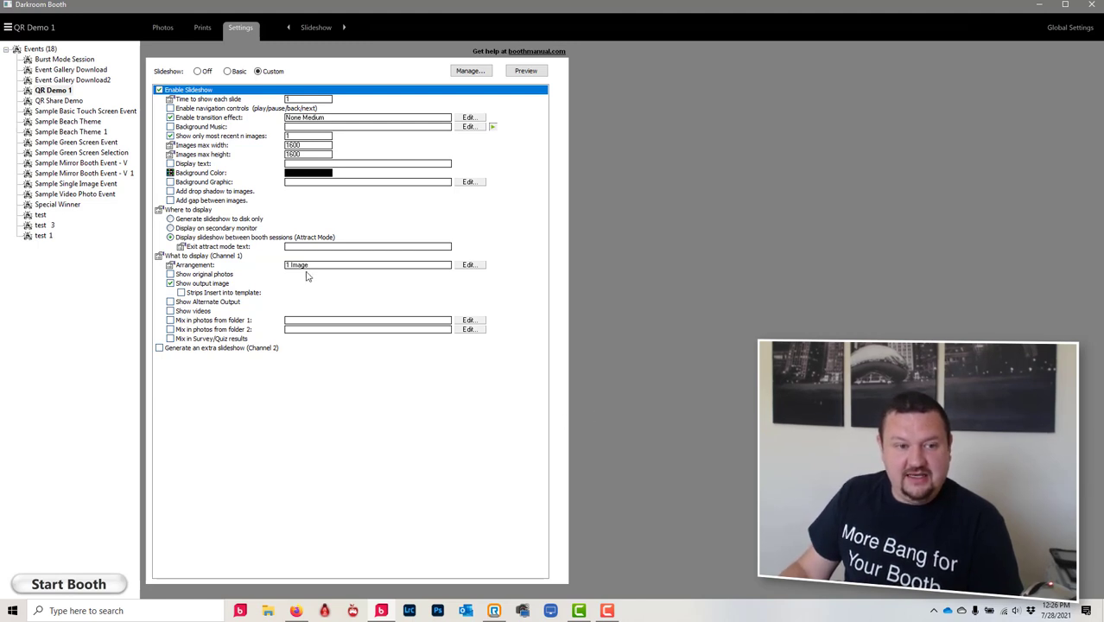
# - Enable Insert into template and assign '01 qr demo slideshow' to Strips Template 1
pyautogui.click(181, 293)
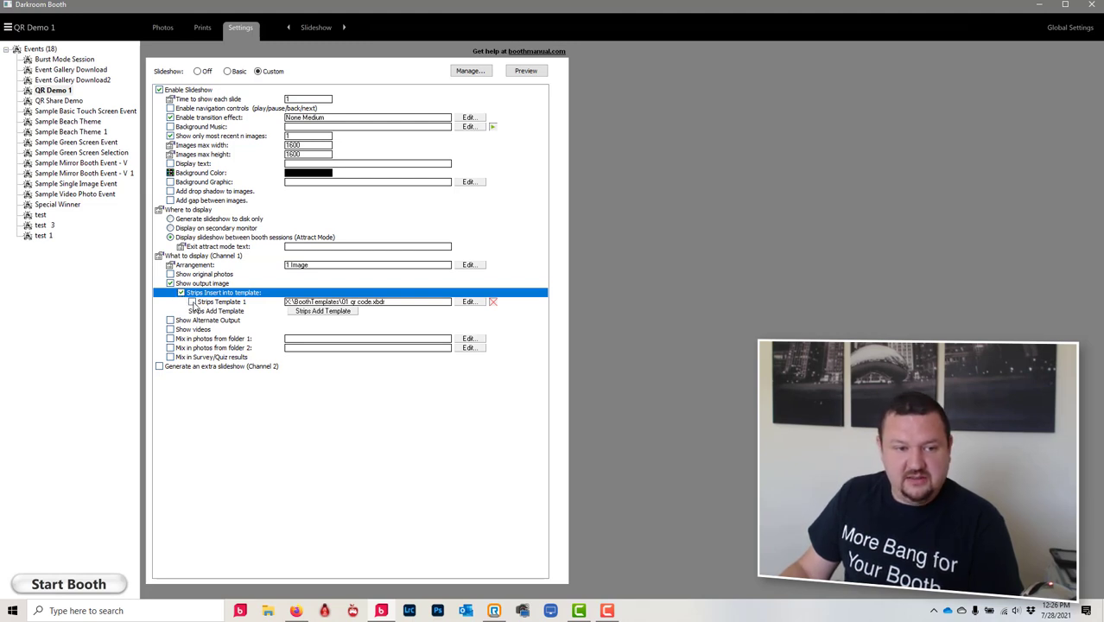
pyautogui.click(192, 302)
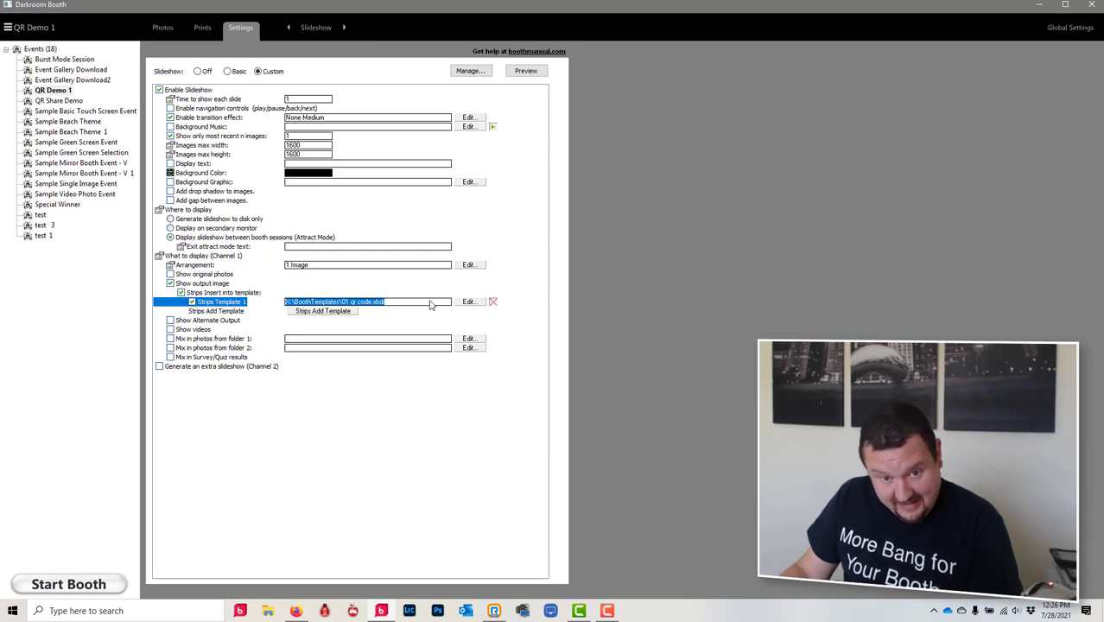
pyautogui.click(470, 302)
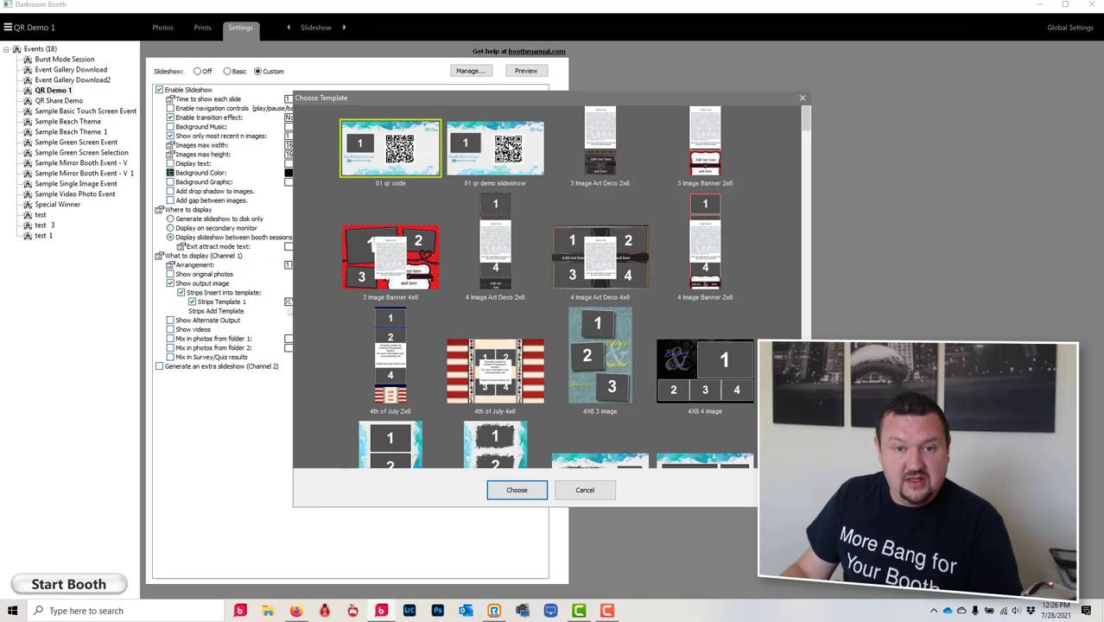
pyautogui.click(509, 147)
pyautogui.click(525, 490)
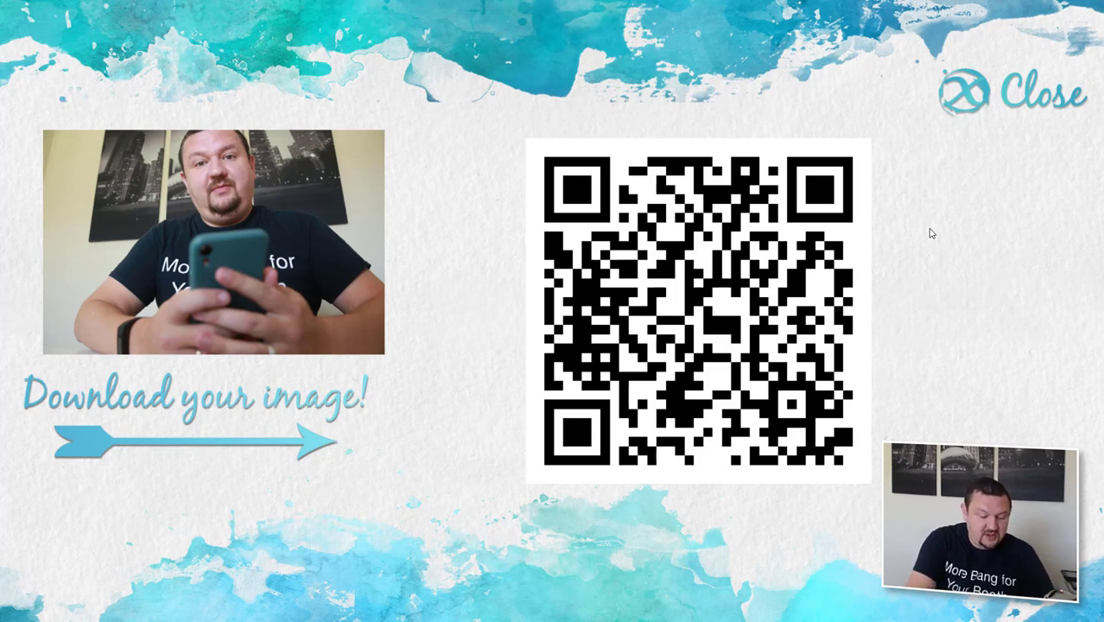
# - Exit the booth slideshow and go from QR Demo 1 in Event Gallery to the galleries dashboard
pyautogui.press('Escape')
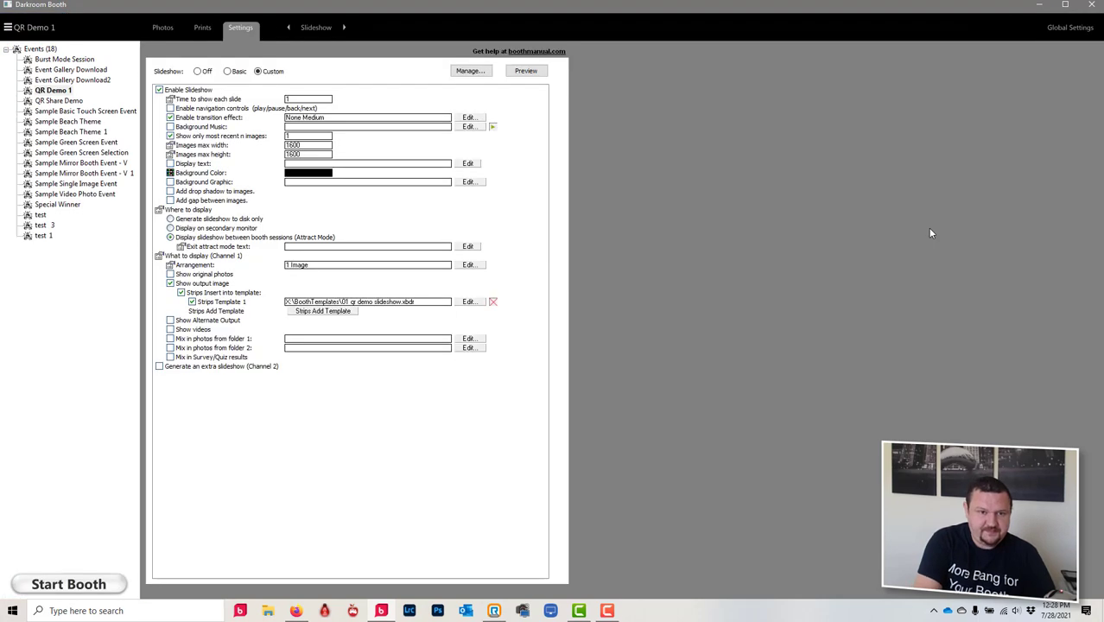
pyautogui.click(1039, 4)
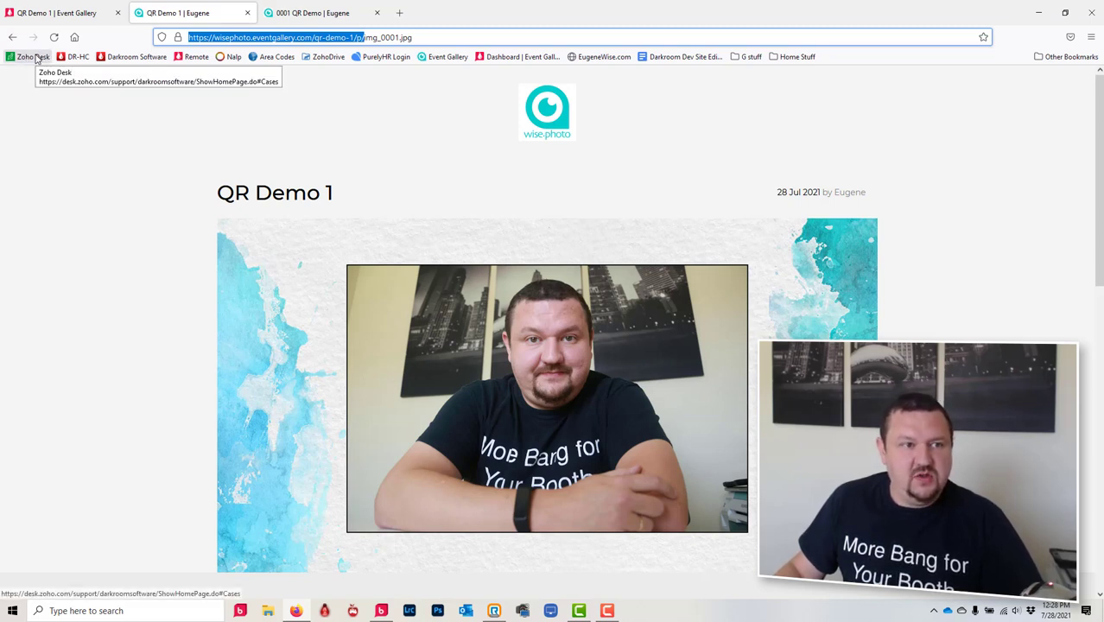
pyautogui.click(32, 13)
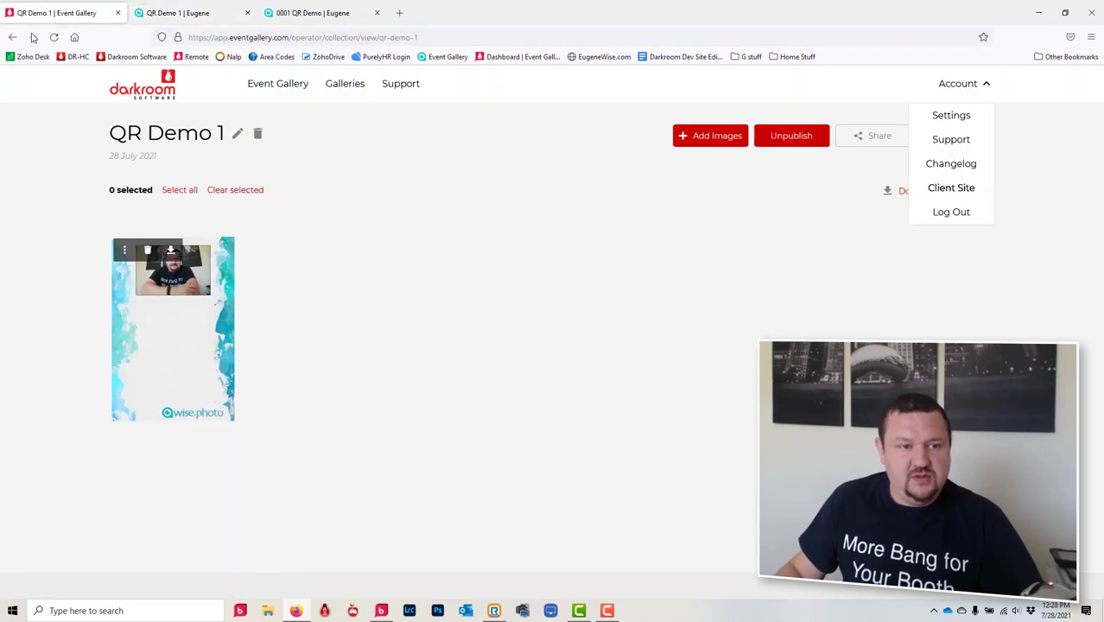
pyautogui.click(159, 92)
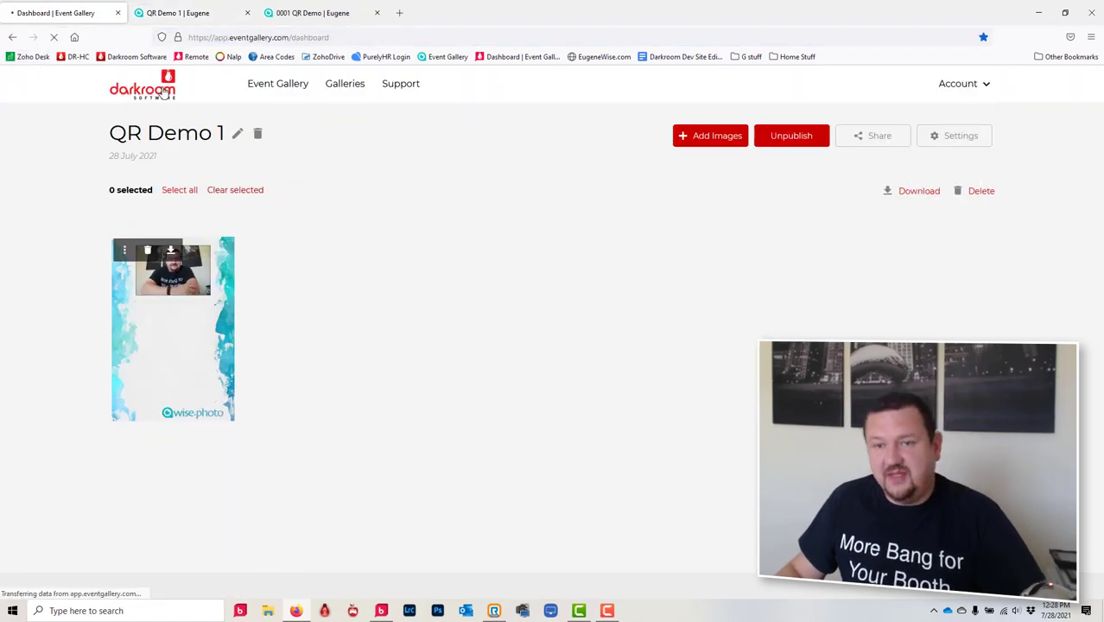
# - Open the QR Demo 1 gallery settings and expand the Microsite section
pyautogui.click(131, 177)
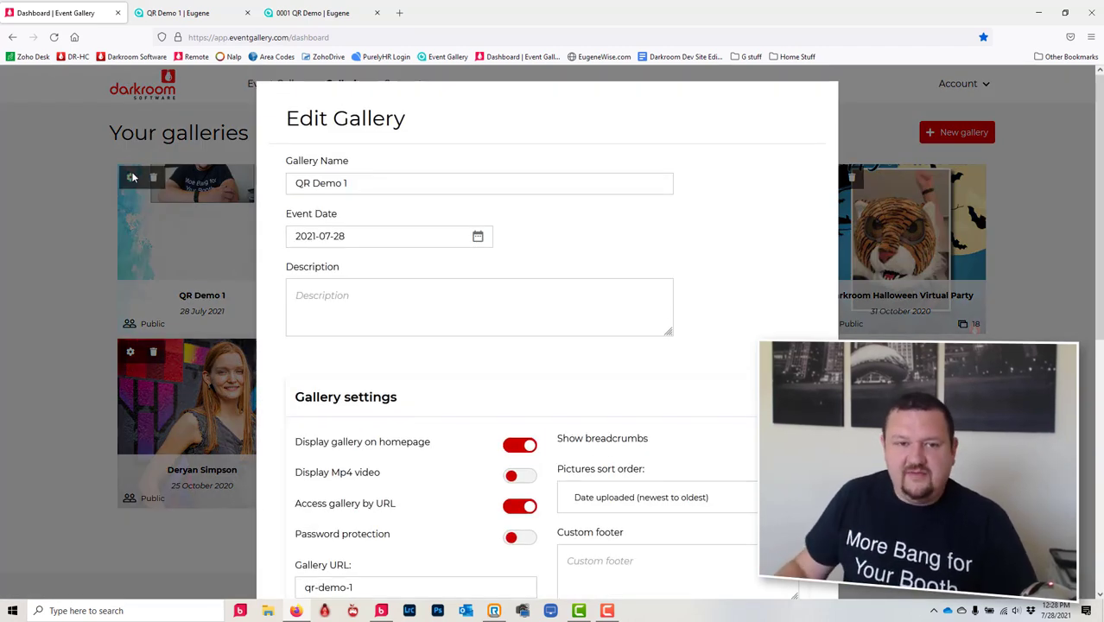
pyautogui.scroll(-3, 358, 264)
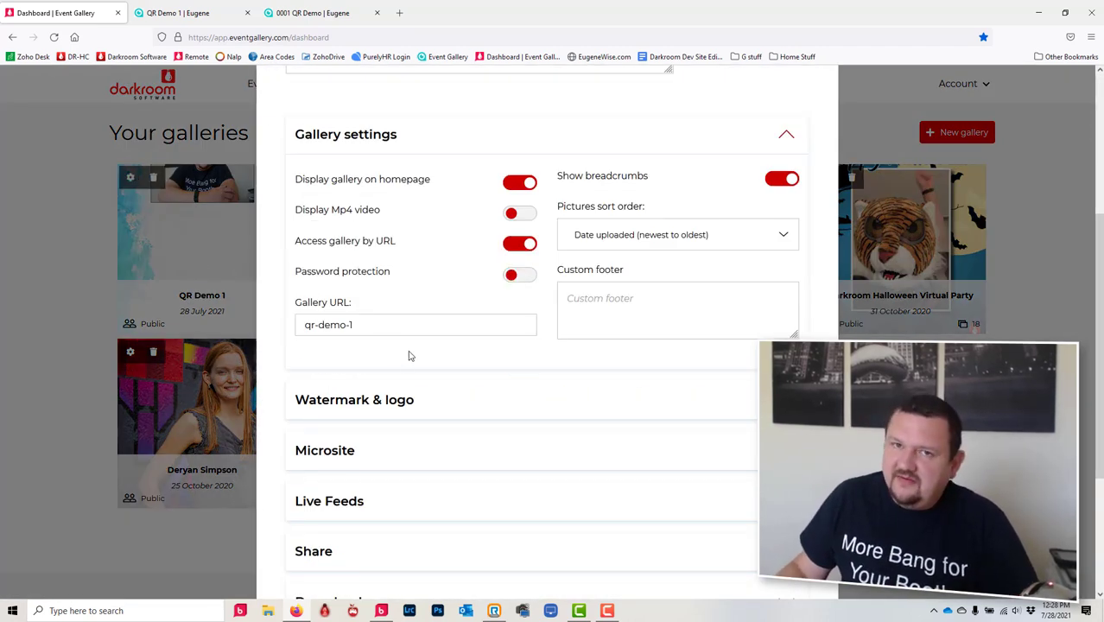
pyautogui.scroll(-2, 409, 335)
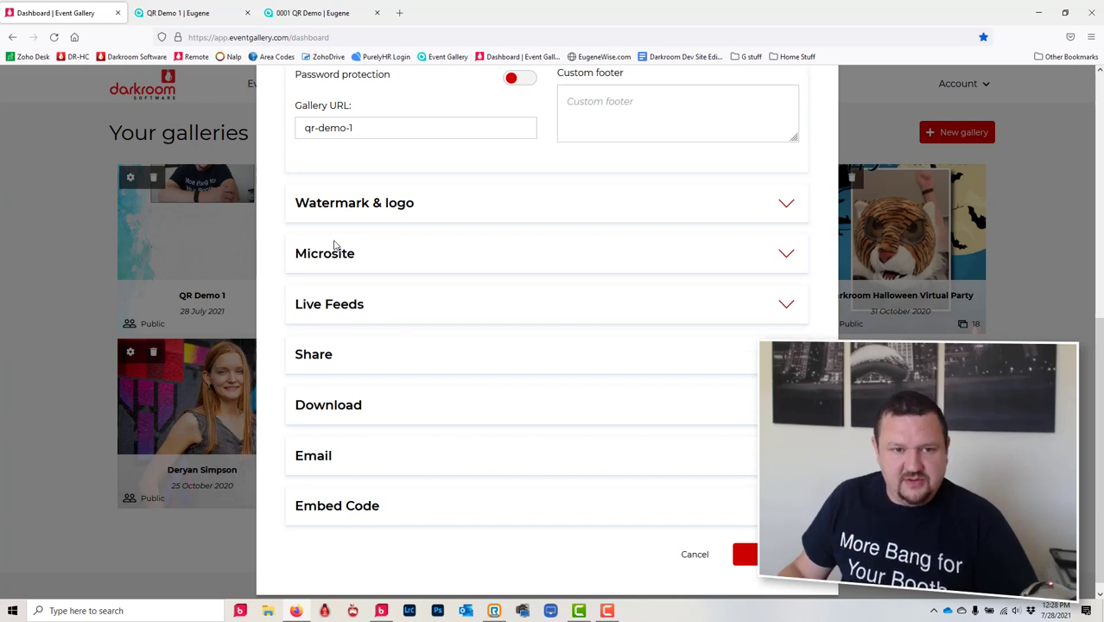
pyautogui.click(369, 252)
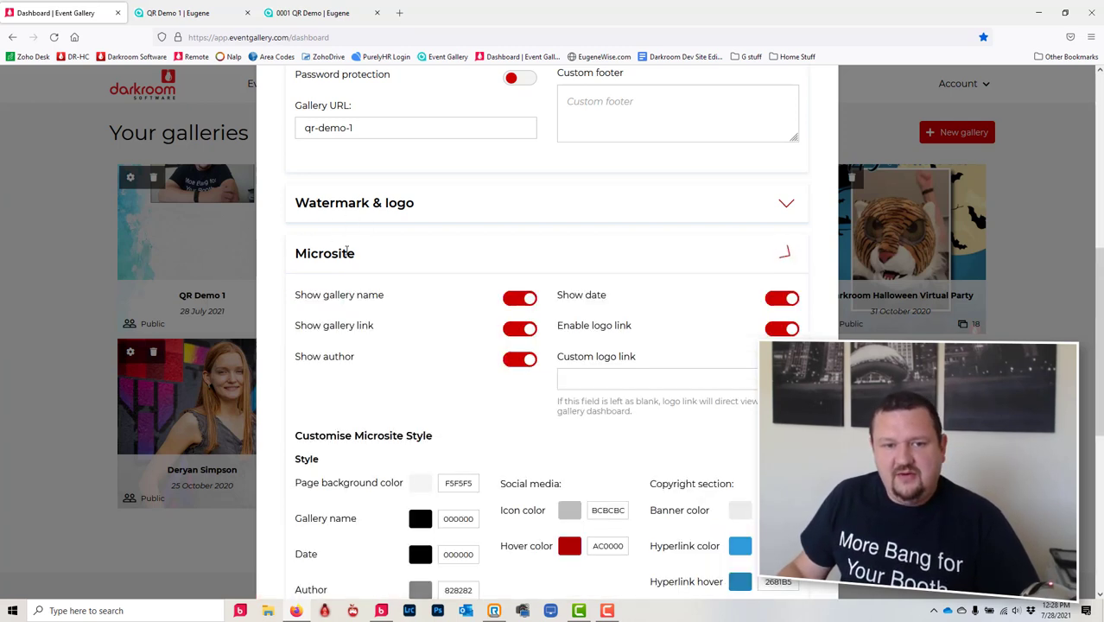
# - Turn off Show date, gallery name, gallery link and author, and enable Custom logo link
pyautogui.click(793, 300)
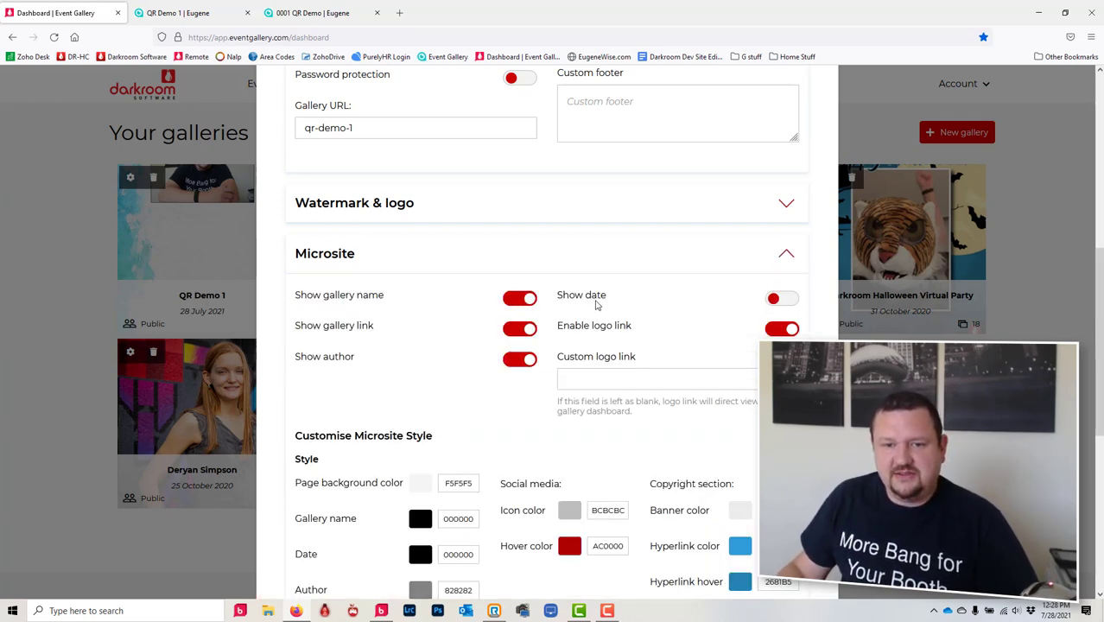
pyautogui.click(524, 298)
pyautogui.click(521, 329)
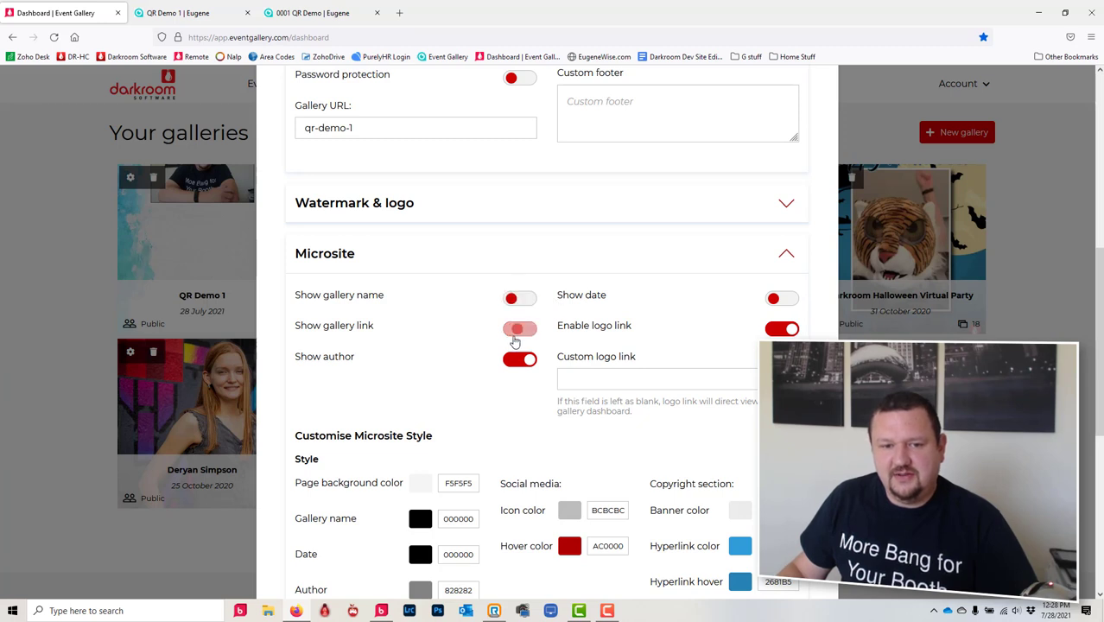
pyautogui.click(520, 362)
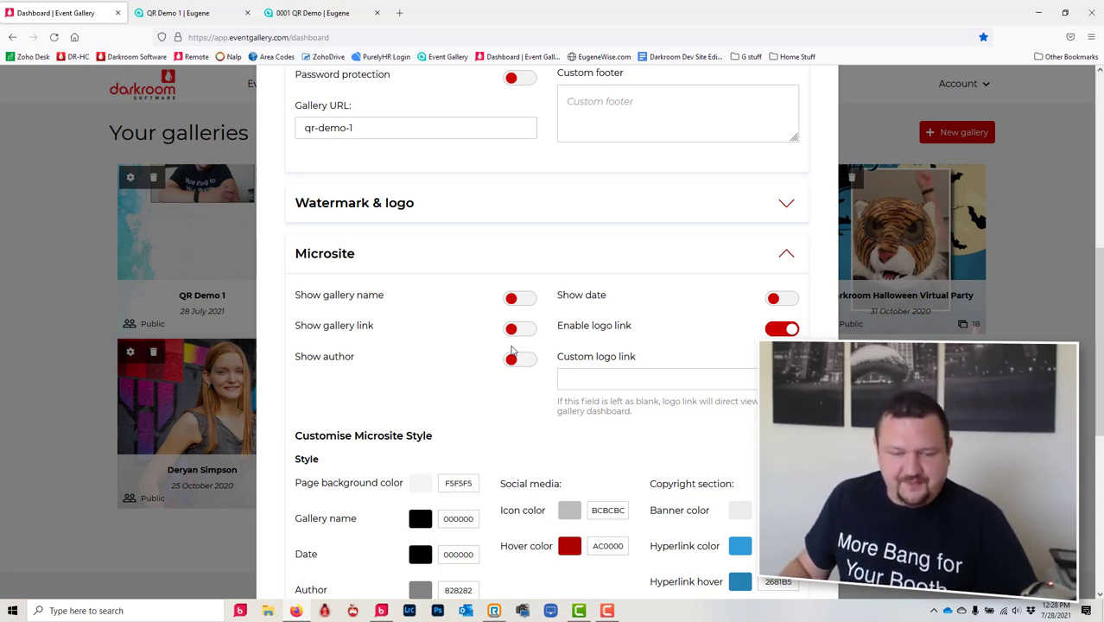
pyautogui.click(596, 374)
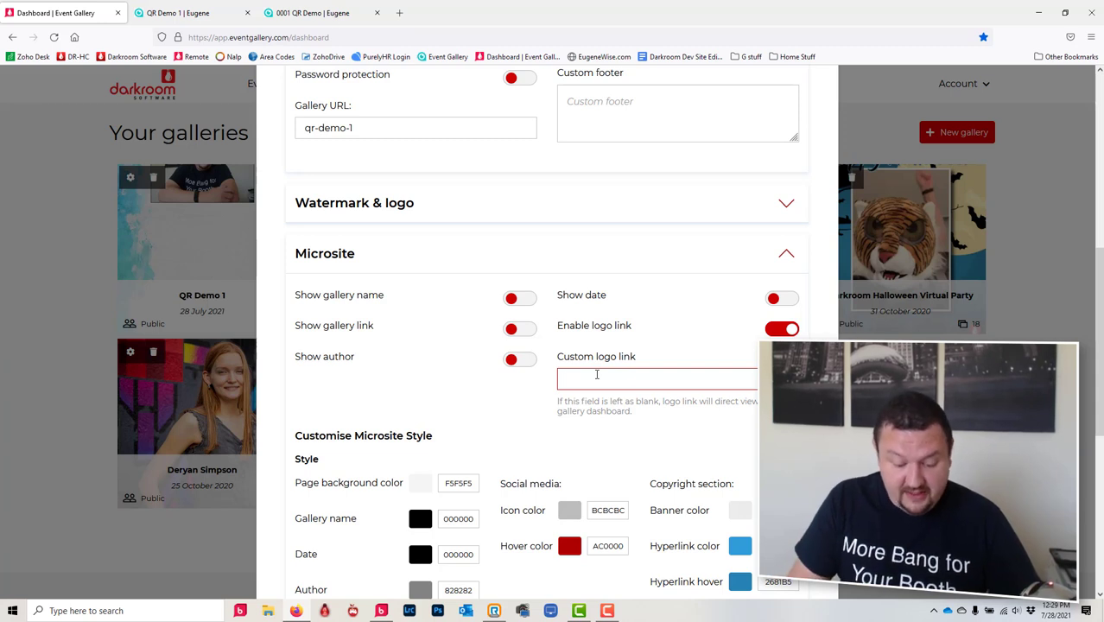
pyautogui.write('ht')
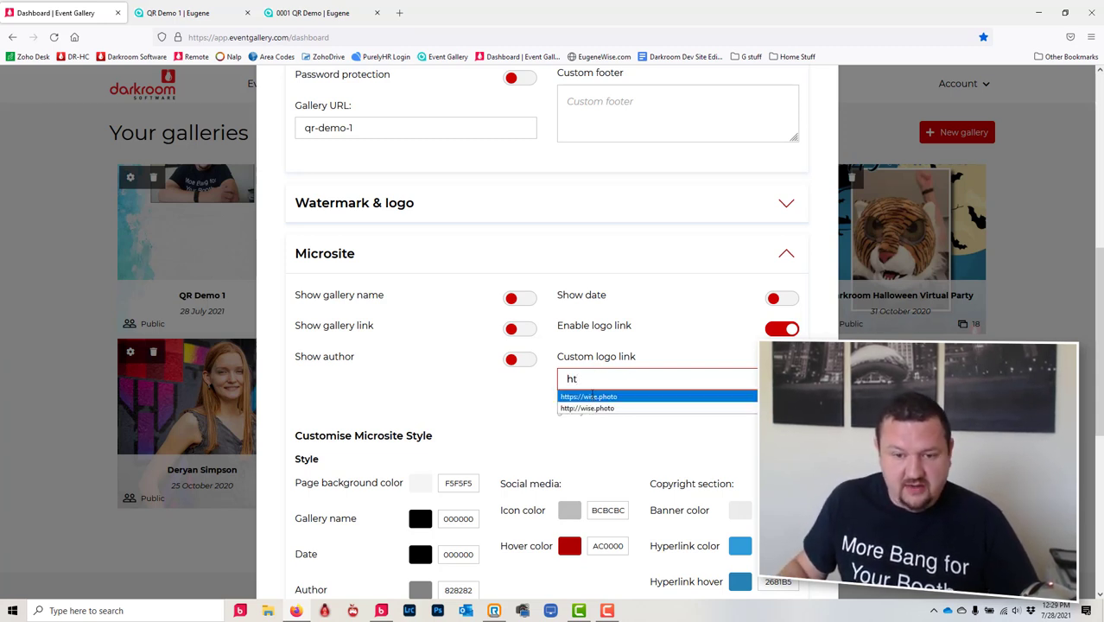
pyautogui.click(588, 397)
pyautogui.scroll(-3, 440, 285)
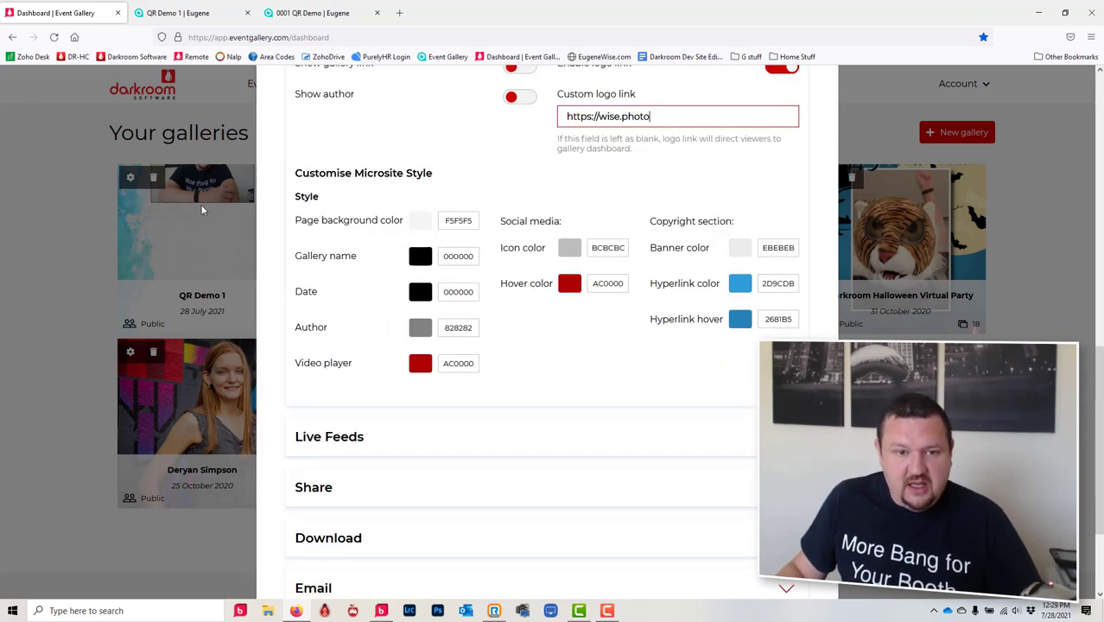
pyautogui.click(458, 152)
# - In the Share options, untick Whatsapp and leave Facebook, Twitter and Download enabled
pyautogui.scroll(-2, 460, 153)
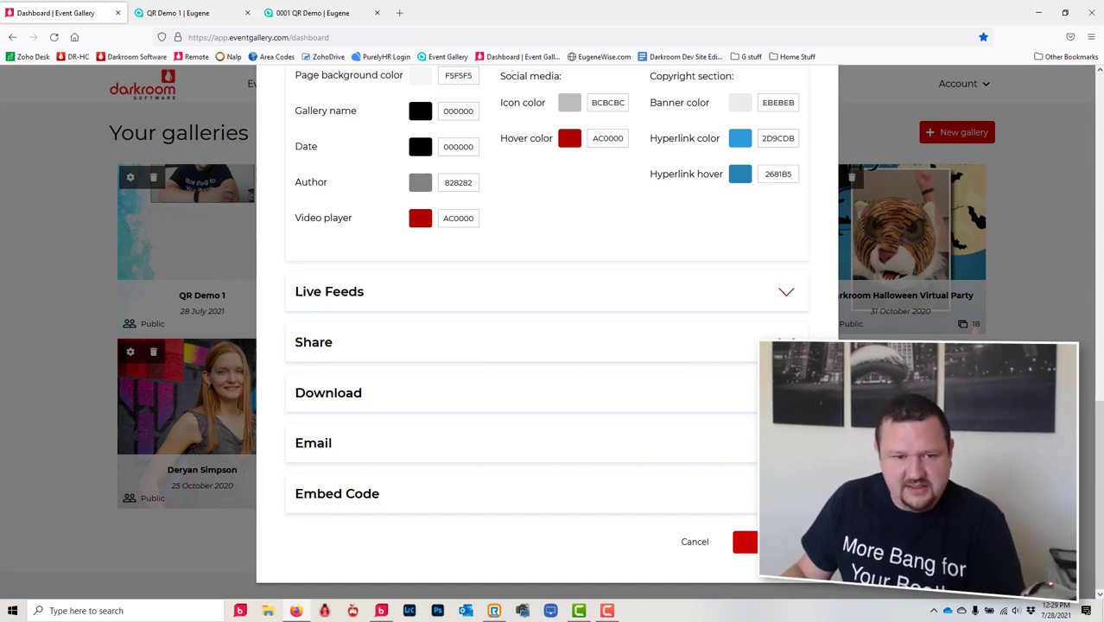
pyautogui.click(787, 342)
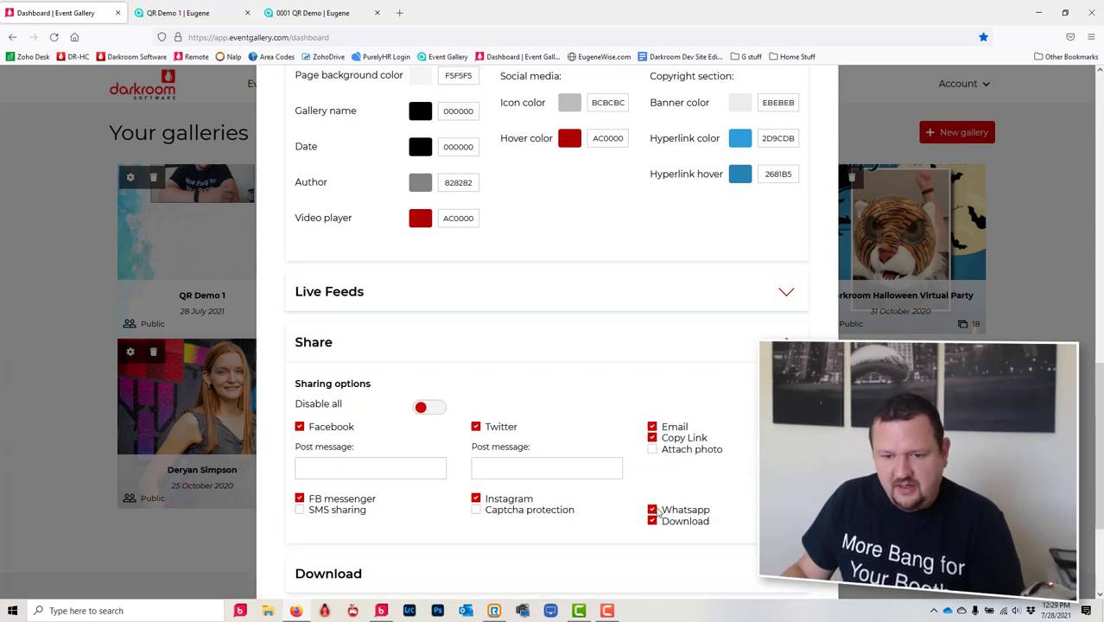
pyautogui.click(652, 510)
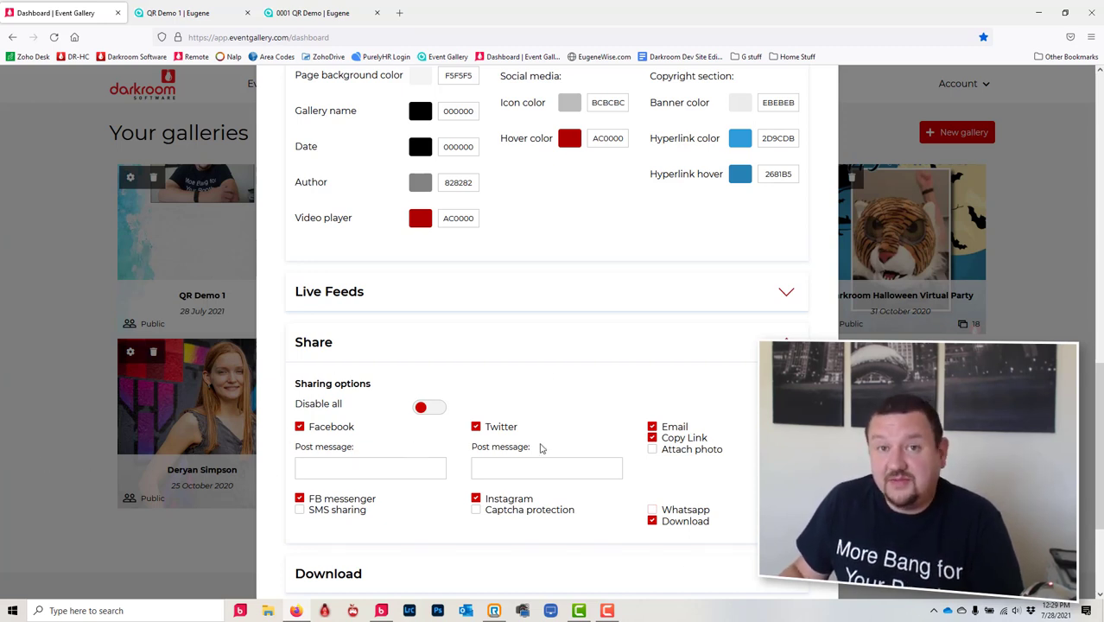
pyautogui.scroll(-2, 545, 328)
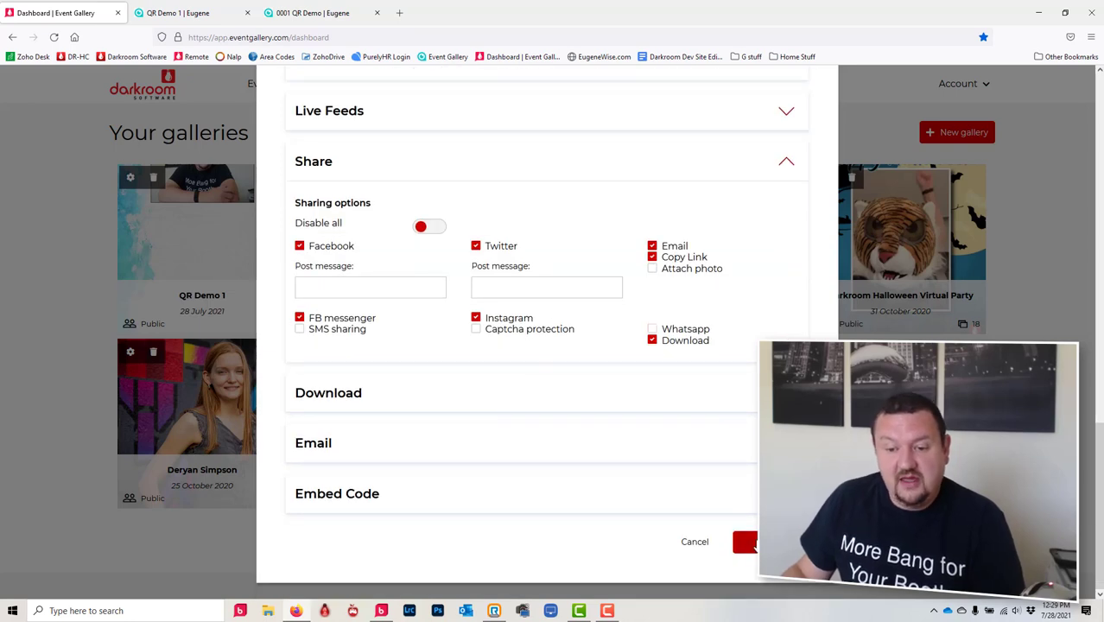
# - Save the QR Demo 1 settings and get the 'Gallery settings has been updated' notice
pyautogui.click(748, 543)
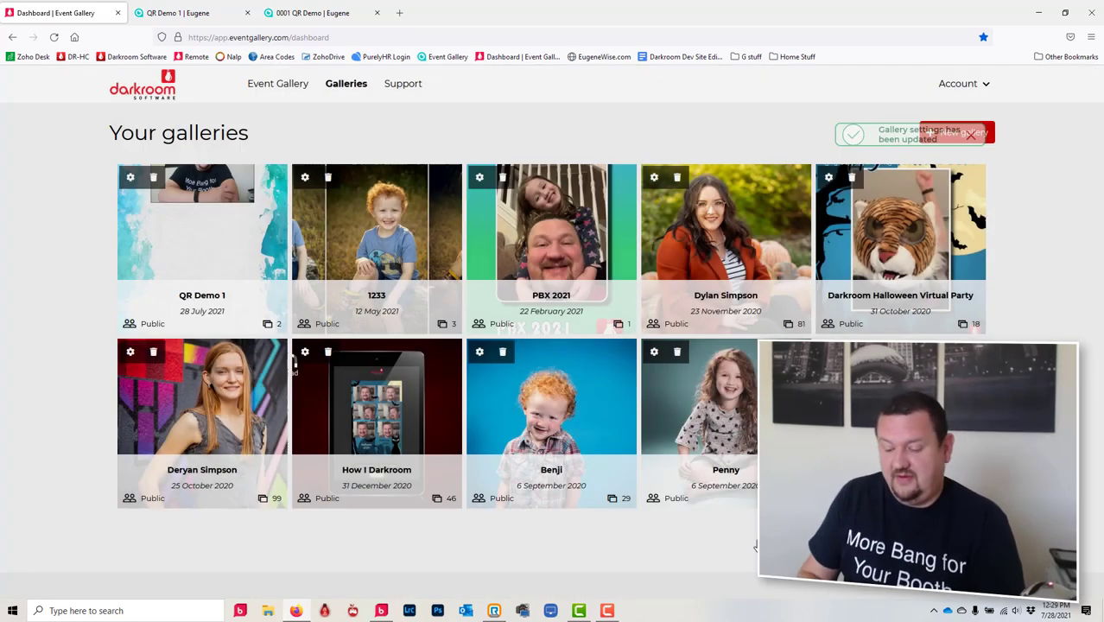